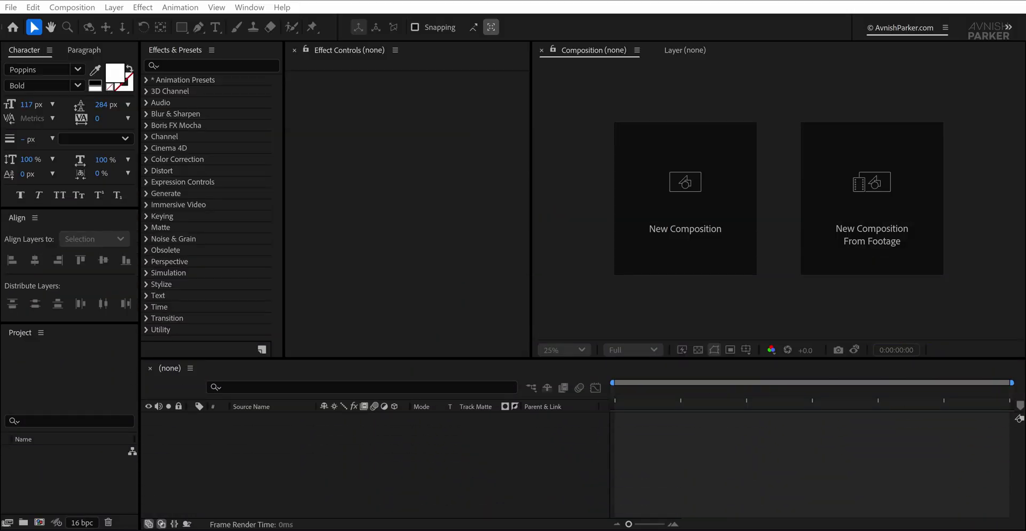
Step: Create a 20-second Social Media Portrait HD composition named 'Glowing Text'
click(712, 249)
text(Glowing Text)
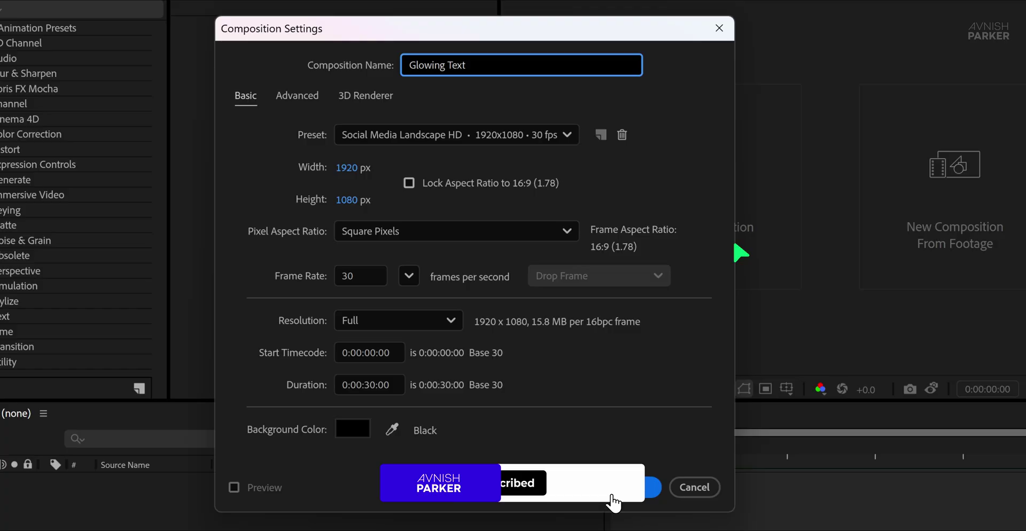
click(391, 134)
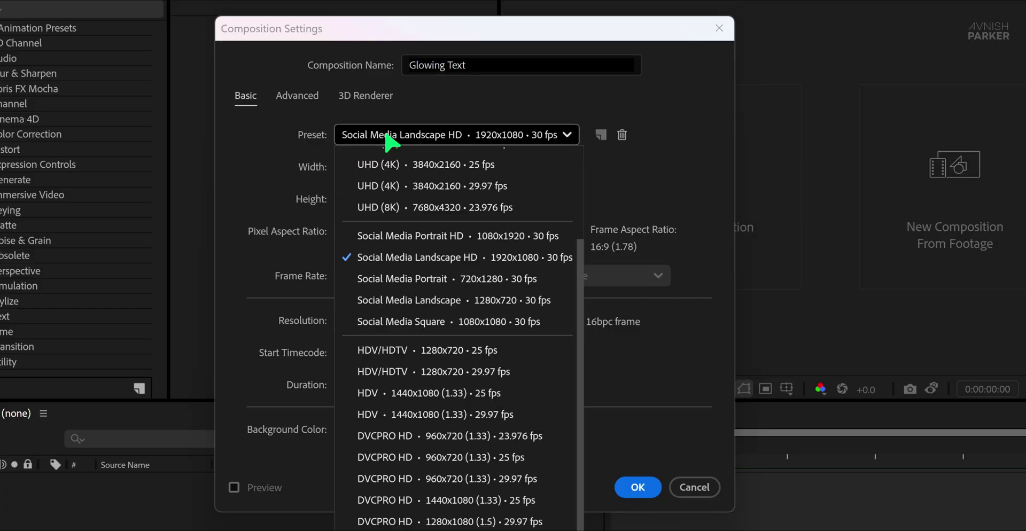
click(409, 237)
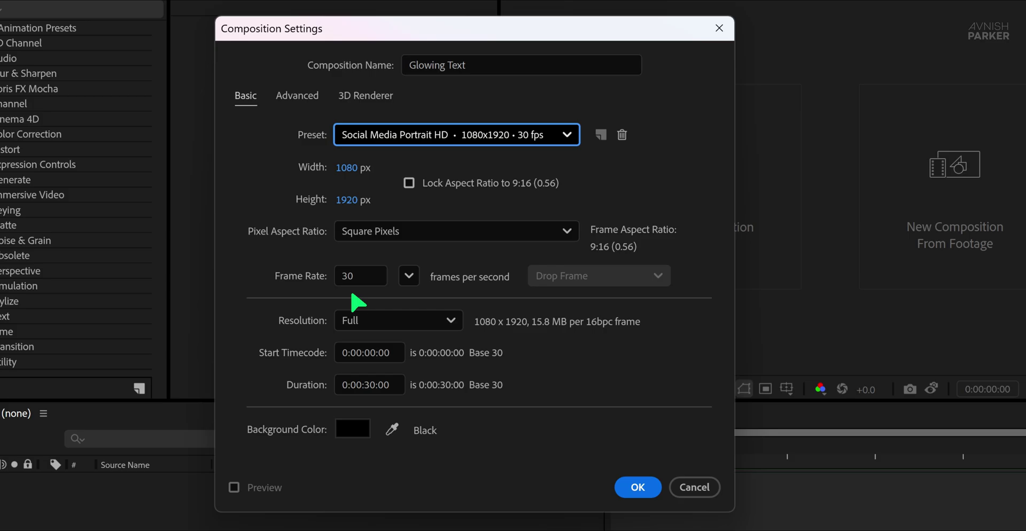
click(374, 387)
text(2)
click(637, 488)
Step: Add a comp-size white solid layer named 'BG'
right_click(350, 455)
mouse_move(406, 282)
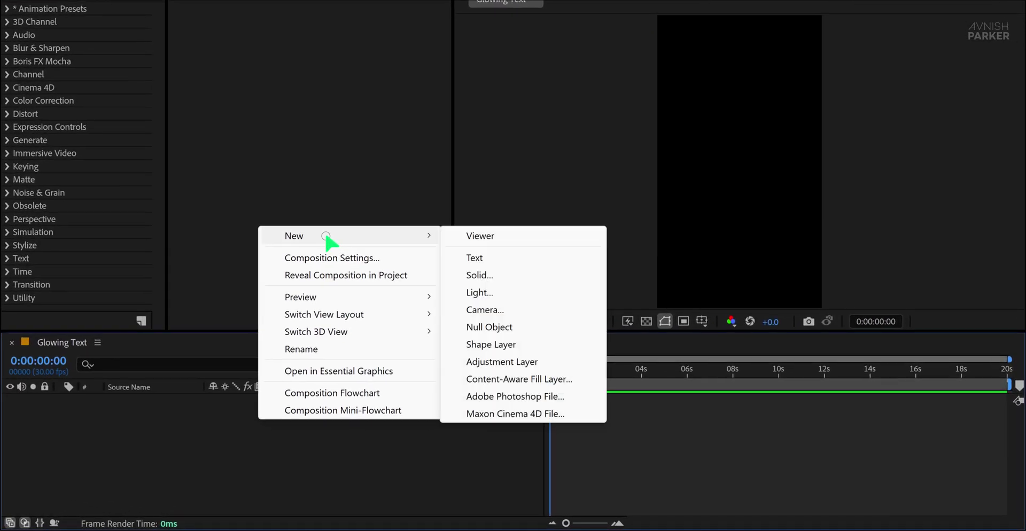
click(484, 275)
text(BG)
click(433, 287)
click(533, 370)
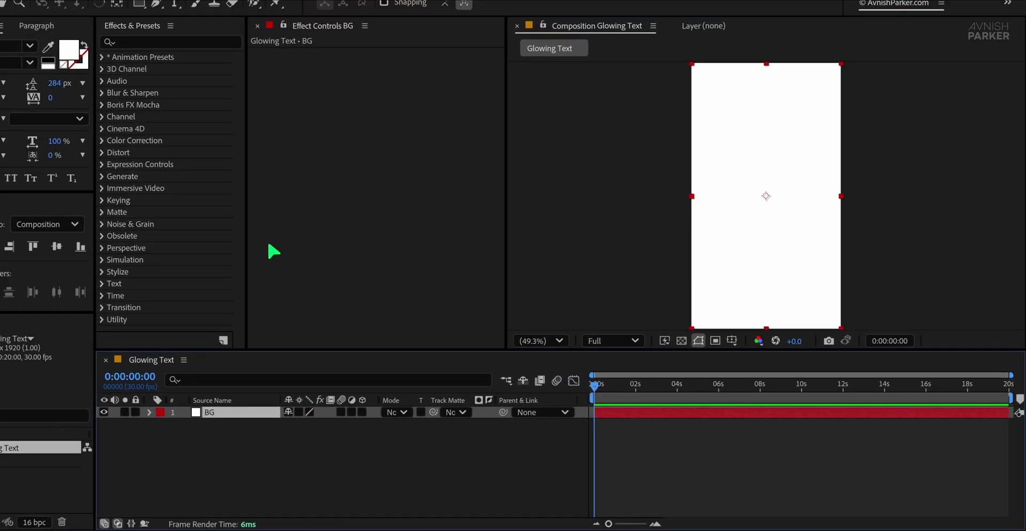
Step: Apply 4-Color Gradient to BG and change its second colour to orange
click(203, 65)
text(grad)
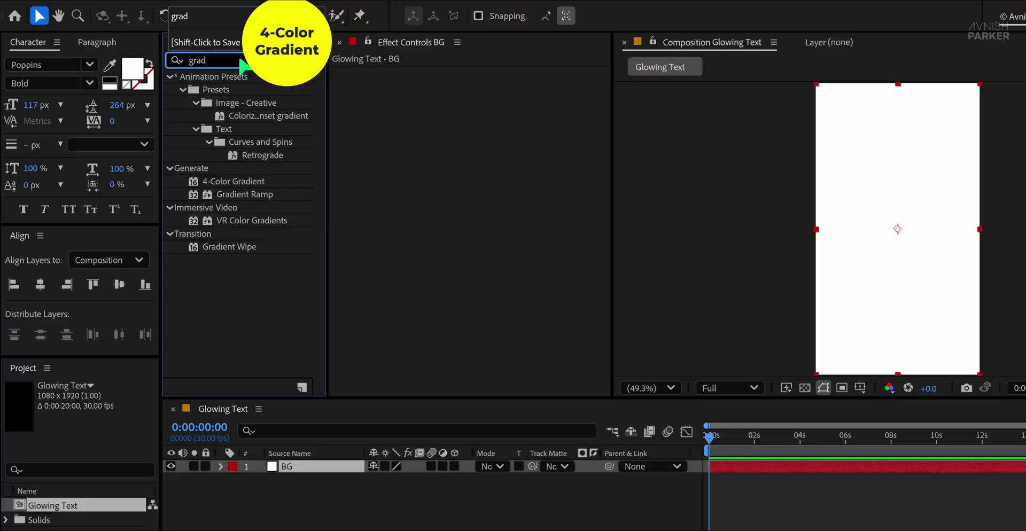
click(208, 172)
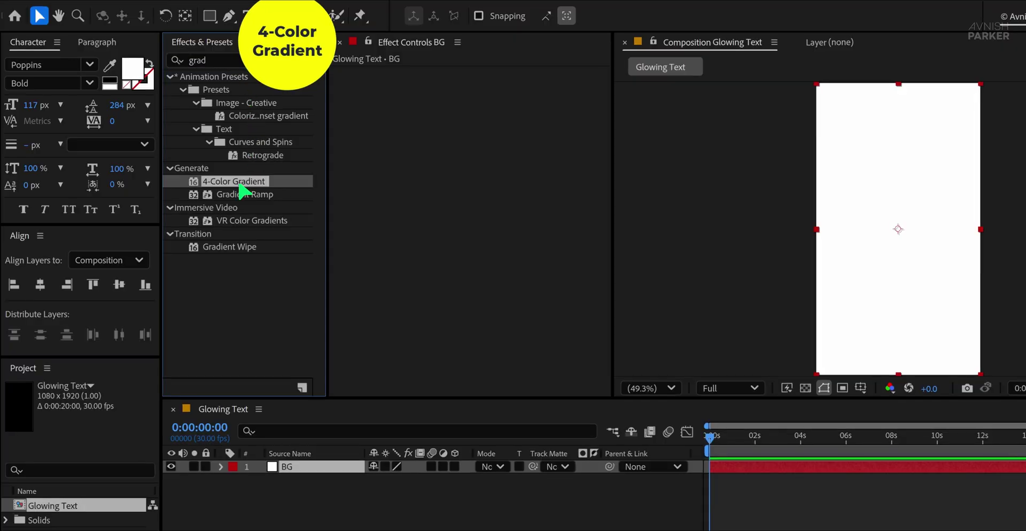
drag(240, 184, 465, 172)
drag(965, 116, 951, 163)
click(492, 139)
drag(631, 324, 632, 377)
click(746, 198)
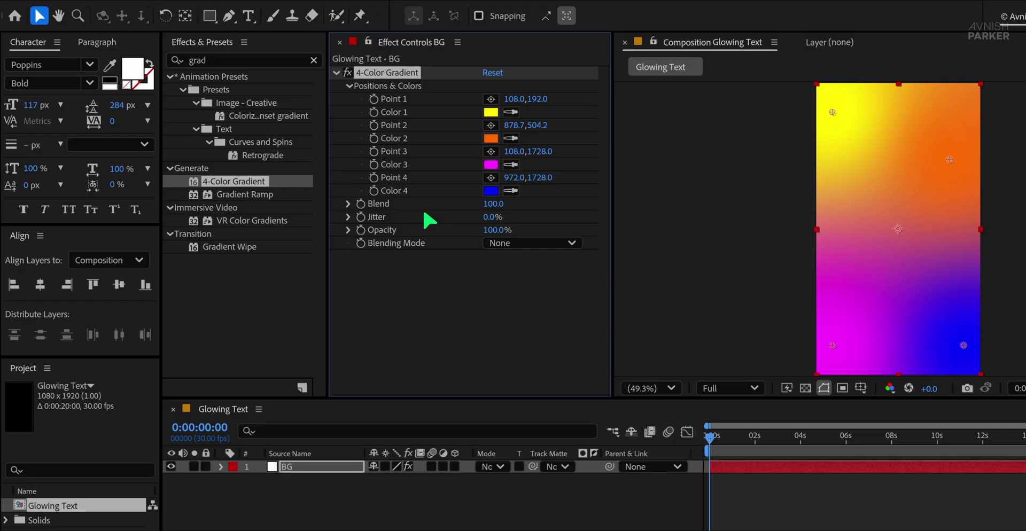
Step: Unlink BG's scale and squash its height to 12%
key(s)
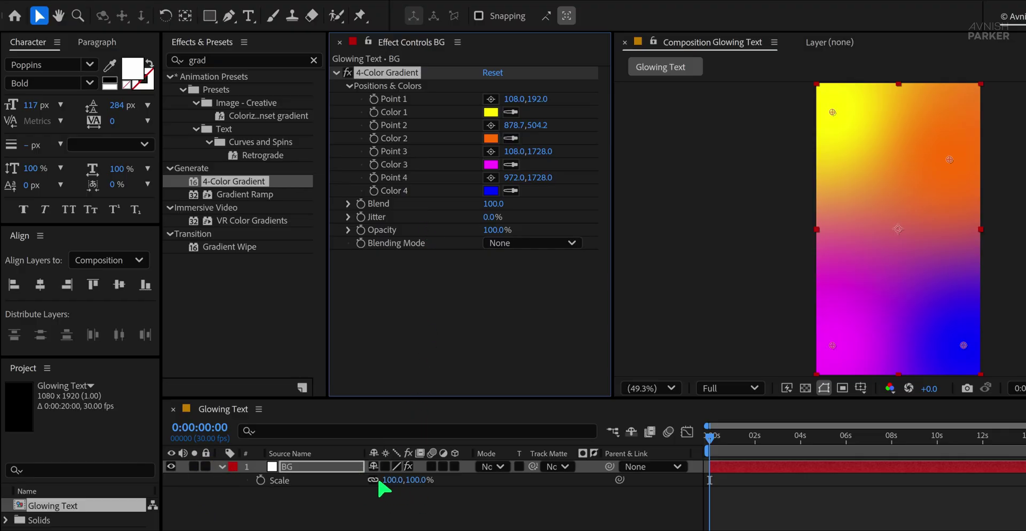
click(374, 480)
drag(423, 480, 357, 480)
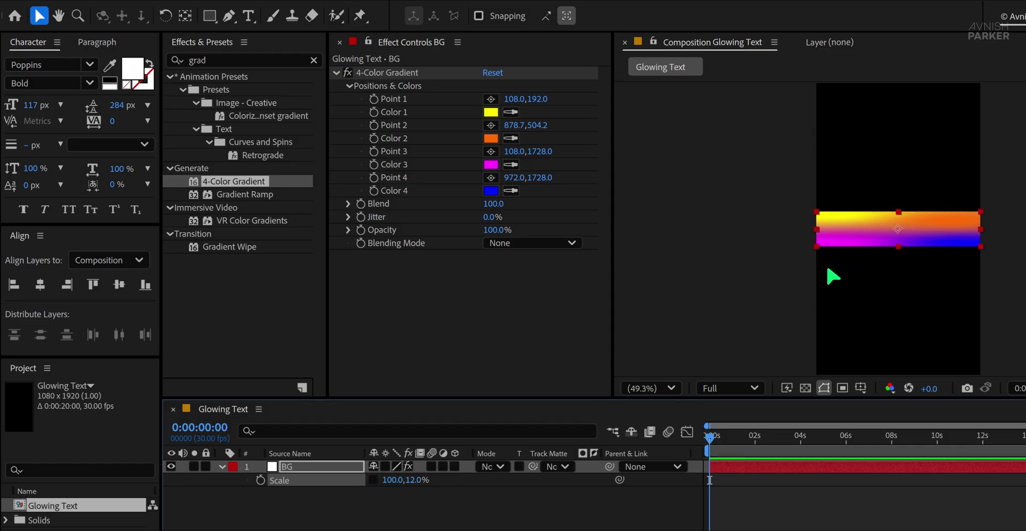
Step: Pre-compose BG into 'Color', moving all attributes into the new composition
right_click(310, 468)
click(391, 366)
text(Color)
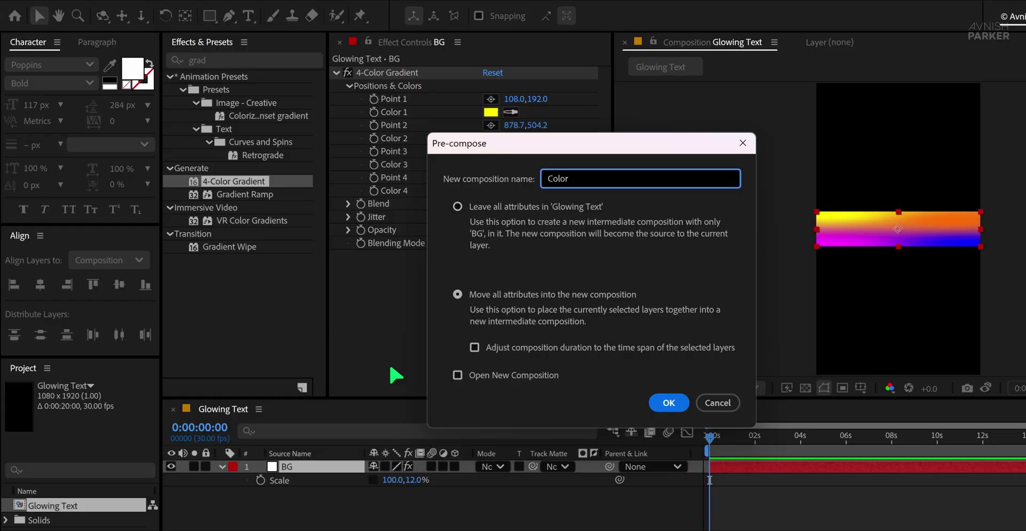
click(458, 294)
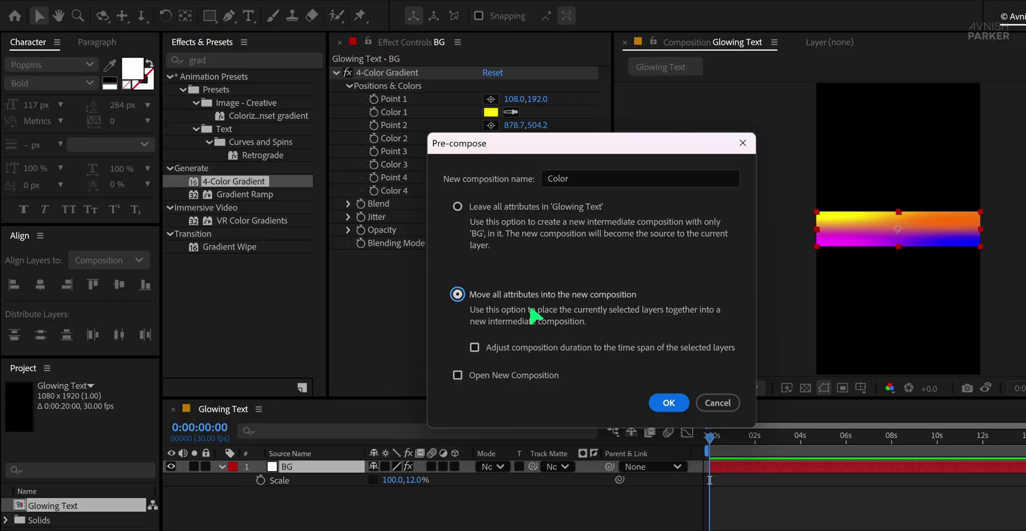
click(663, 405)
click(257, 60)
Step: Apply Turbulent Displace to Color with Amount 285 and Size 204
text(displa)
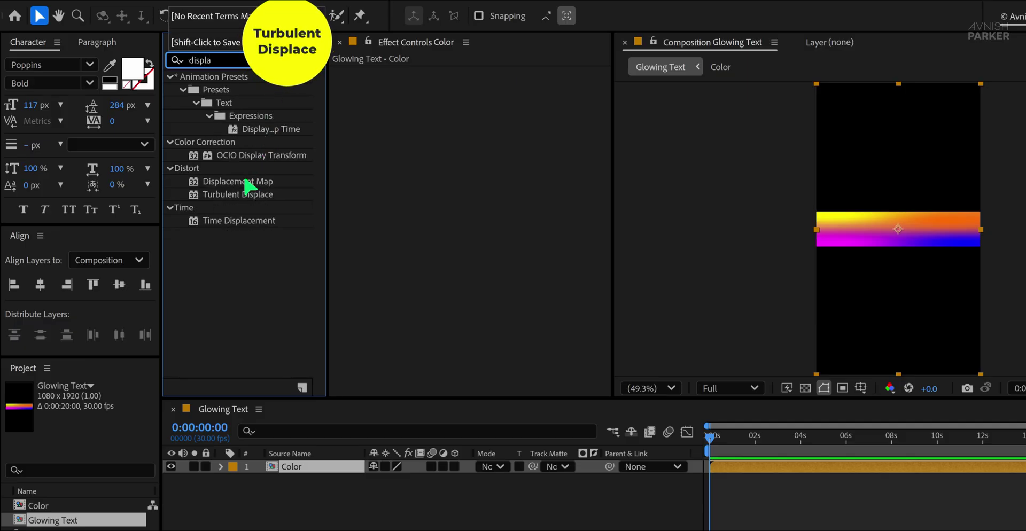
drag(239, 195, 425, 178)
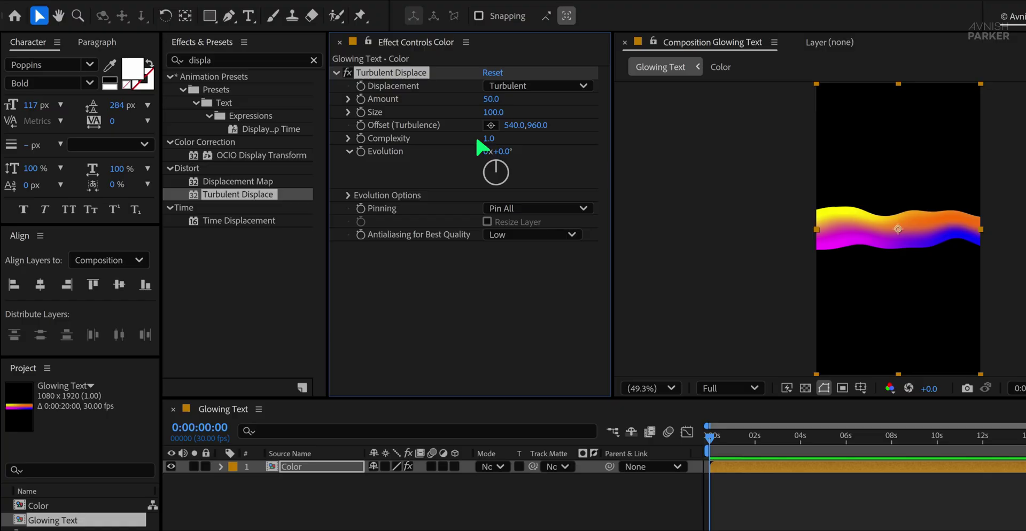
drag(500, 103, 23, 192)
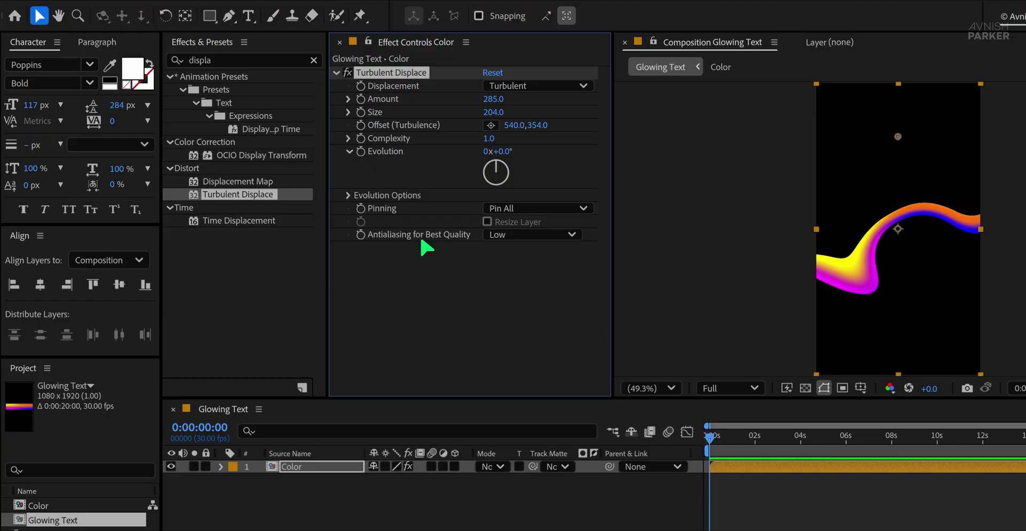
drag(737, 436, 698, 451)
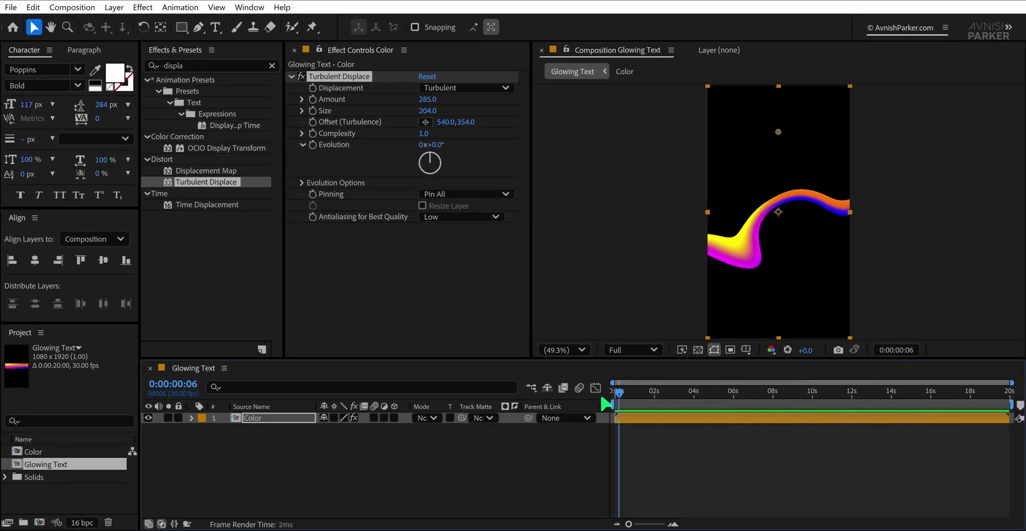
drag(606, 405, 581, 405)
click(266, 419)
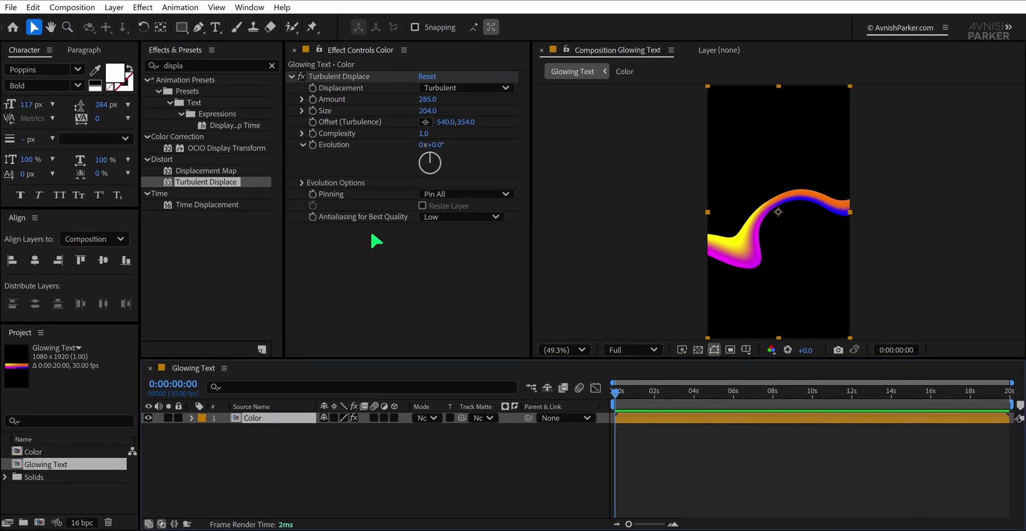
Step: Keyframe the turbulence offset, setting it to 540,205 near the start for an S wave
click(314, 121)
click(1011, 400)
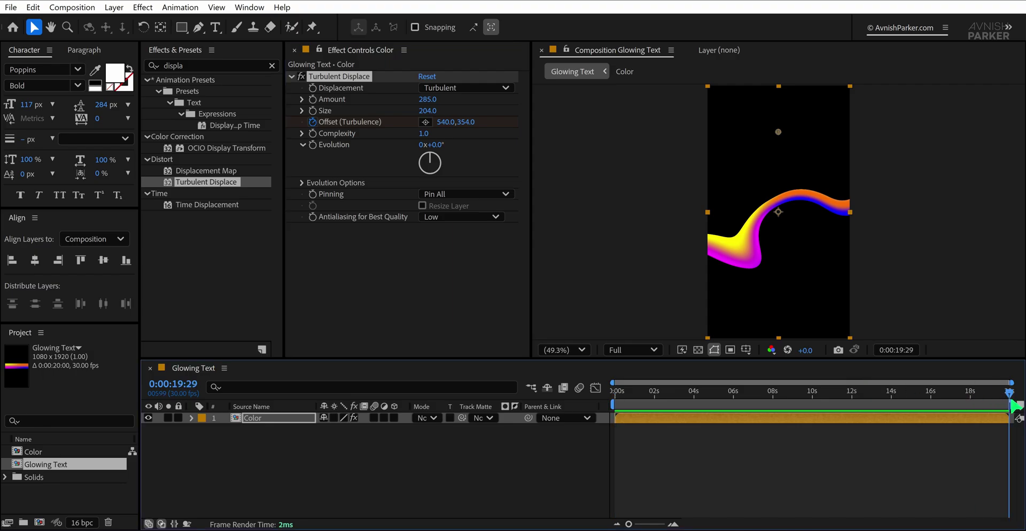
drag(465, 122, 557, 139)
click(711, 393)
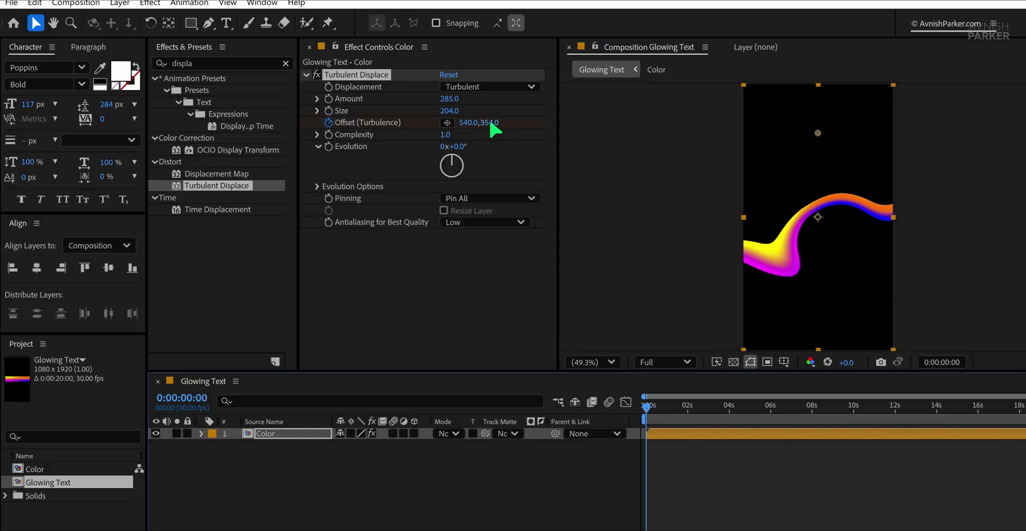
drag(471, 123, 303, 197)
click(630, 399)
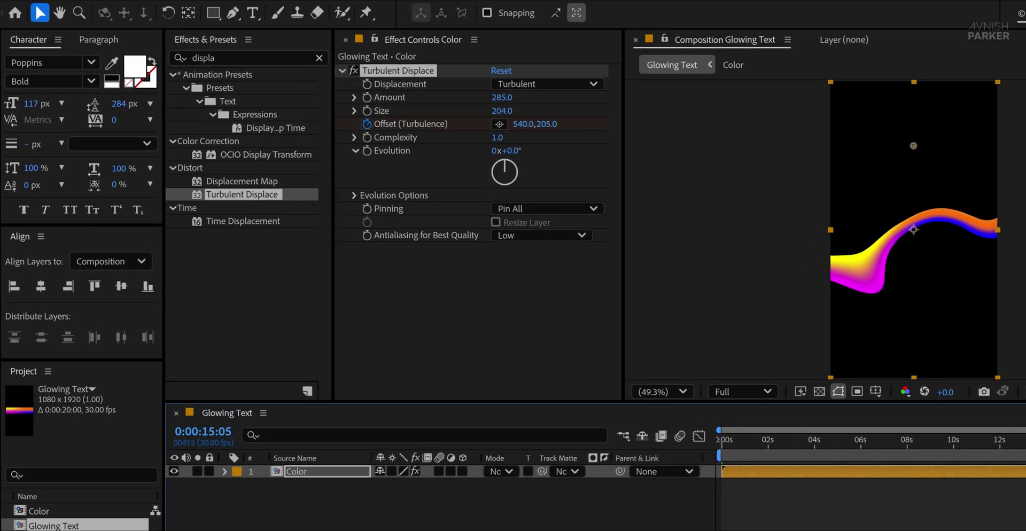
key(space)
click(316, 475)
Step: Apply Fast Box Blur to the Color layer with blur radius 84
click(240, 58)
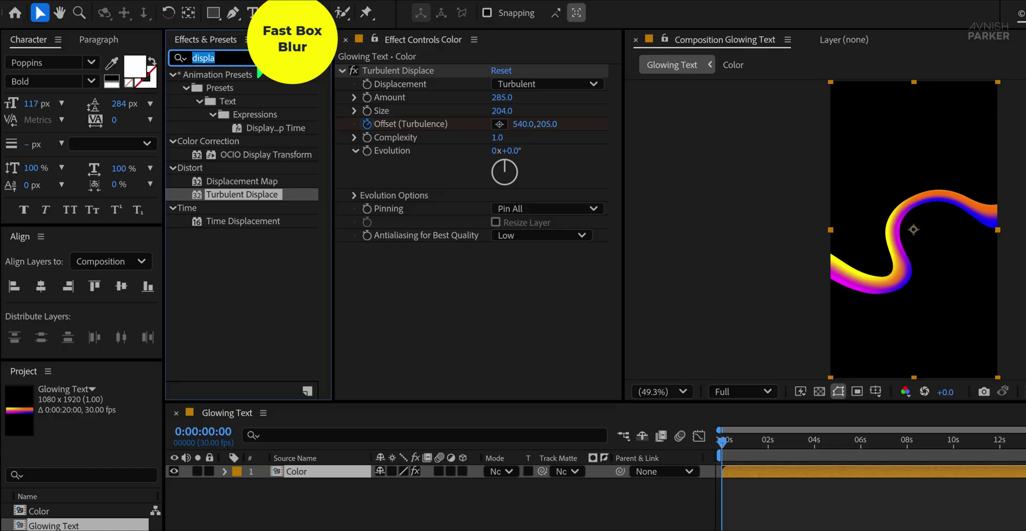
text(fast)
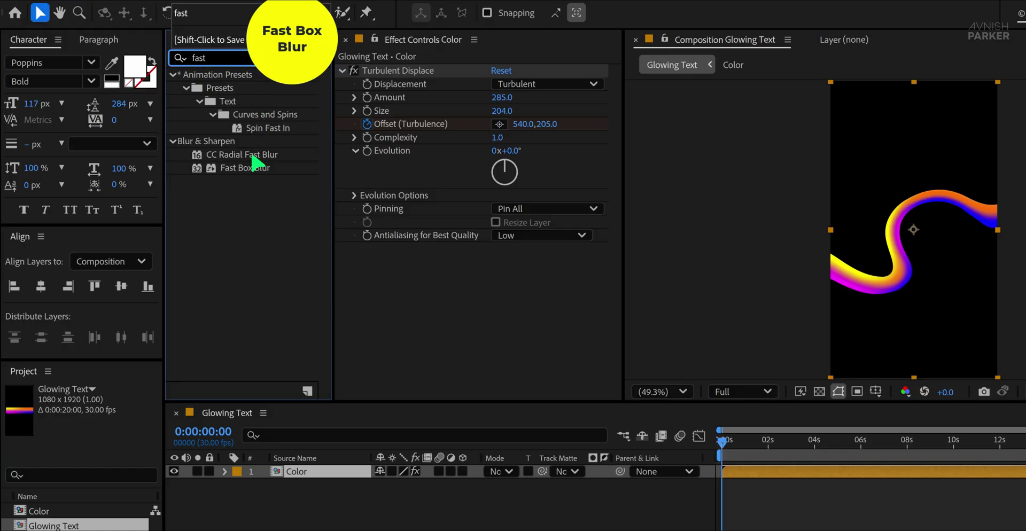
drag(256, 163, 487, 297)
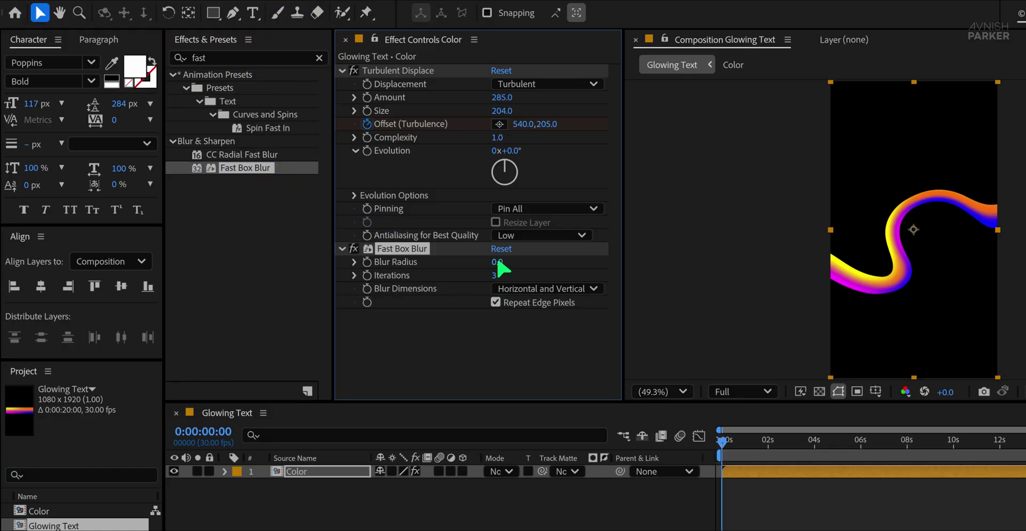
drag(498, 262, 567, 267)
drag(722, 440, 962, 442)
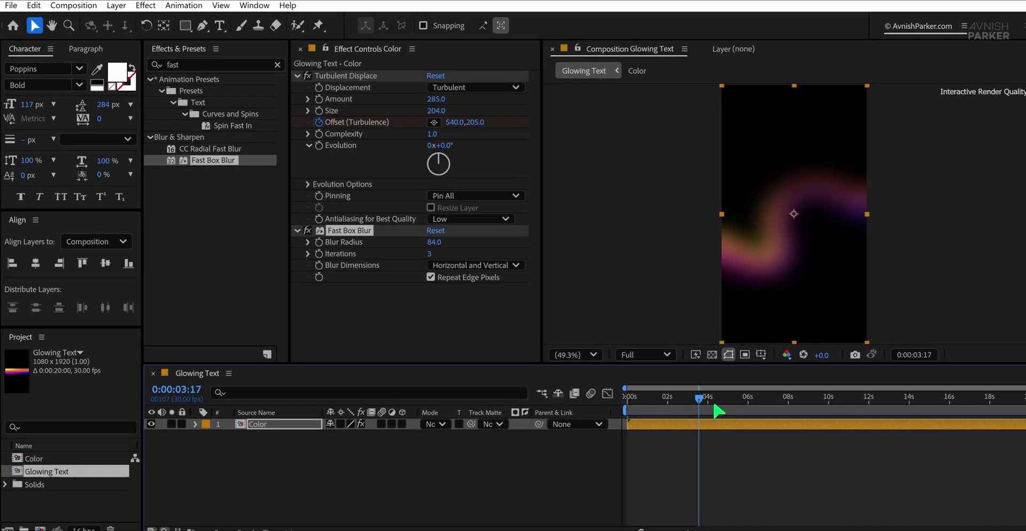
drag(826, 401, 587, 405)
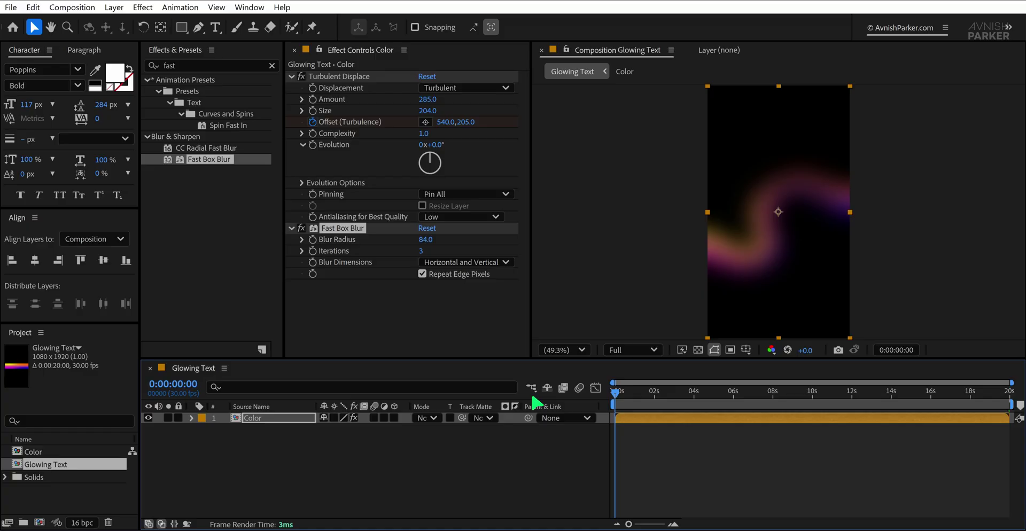
Step: Add Glow with threshold 51.8% and glow radius 621
click(208, 65)
text(glow)
drag(198, 159, 387, 306)
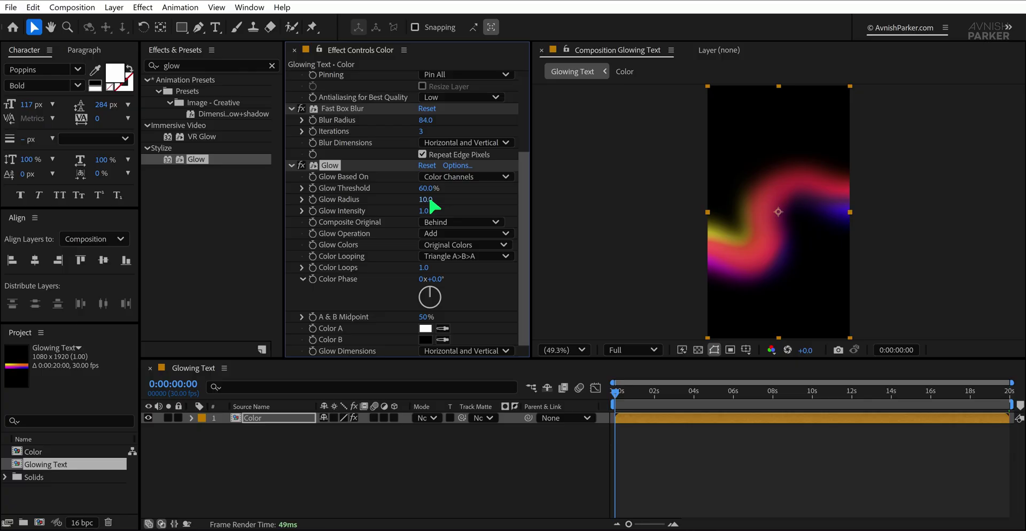
mouse_move(427, 200)
mouse_down()
mouse_move(573, 206)
mouse_move(393, 189)
mouse_move(426, 204)
mouse_up()
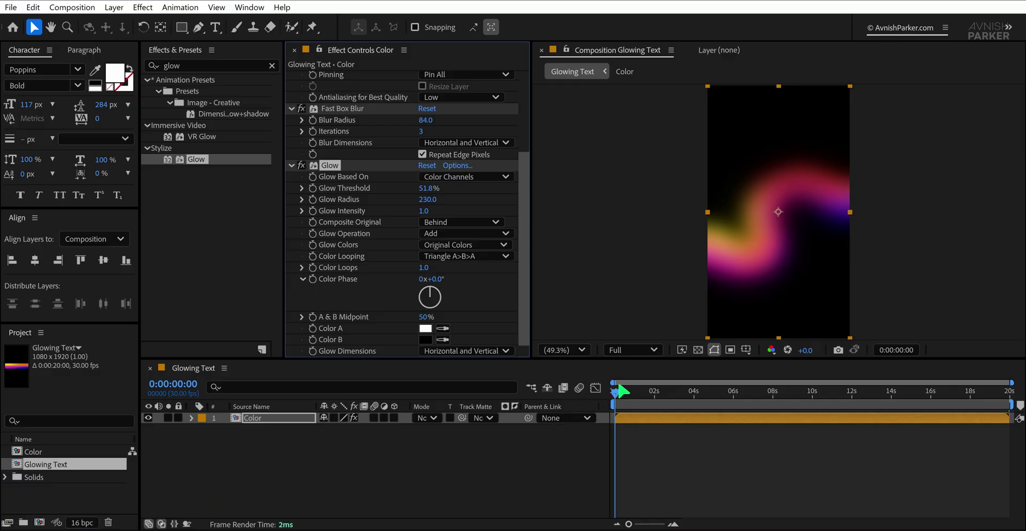
drag(620, 392, 603, 415)
drag(428, 200, 559, 205)
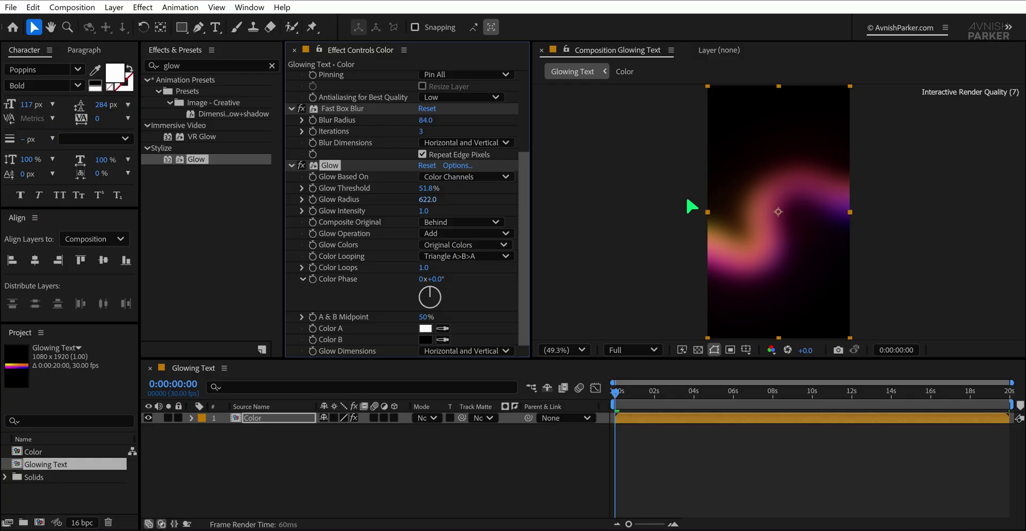
drag(690, 205, 770, 221)
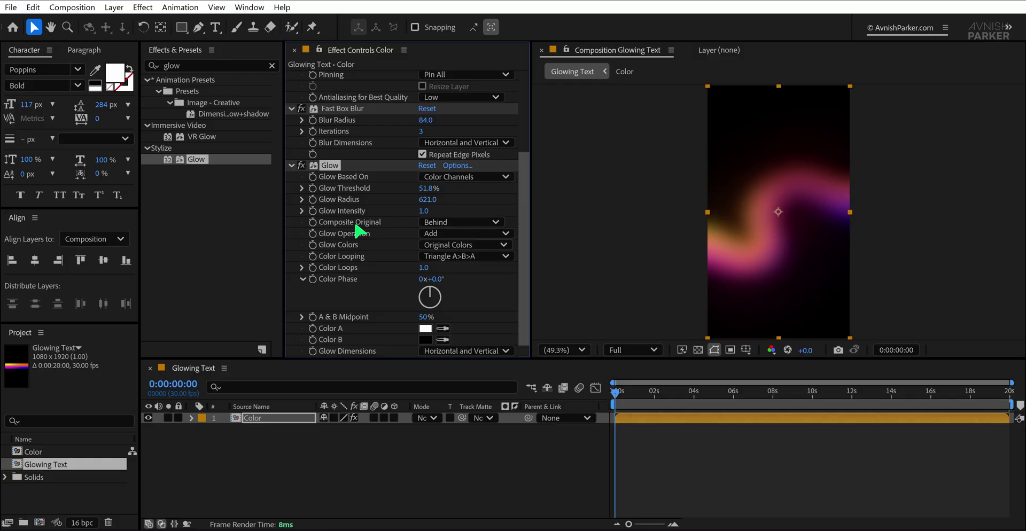
scroll(358, 231, up, 5)
key(ctrl+a)
Step: Apply Invert to the Color layer, turning the glow green and blue
ctrl+click(289, 228)
click(333, 230)
click(232, 66)
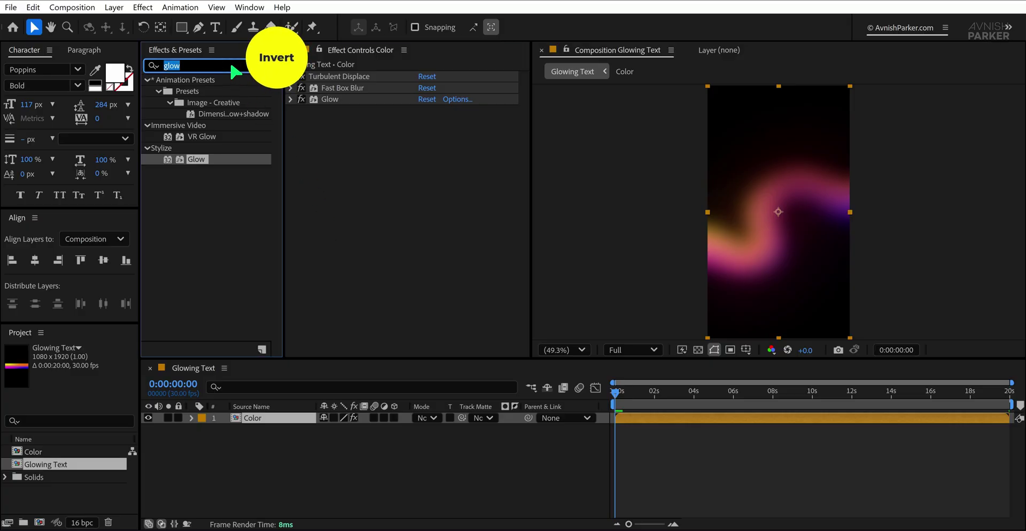
text(inv)
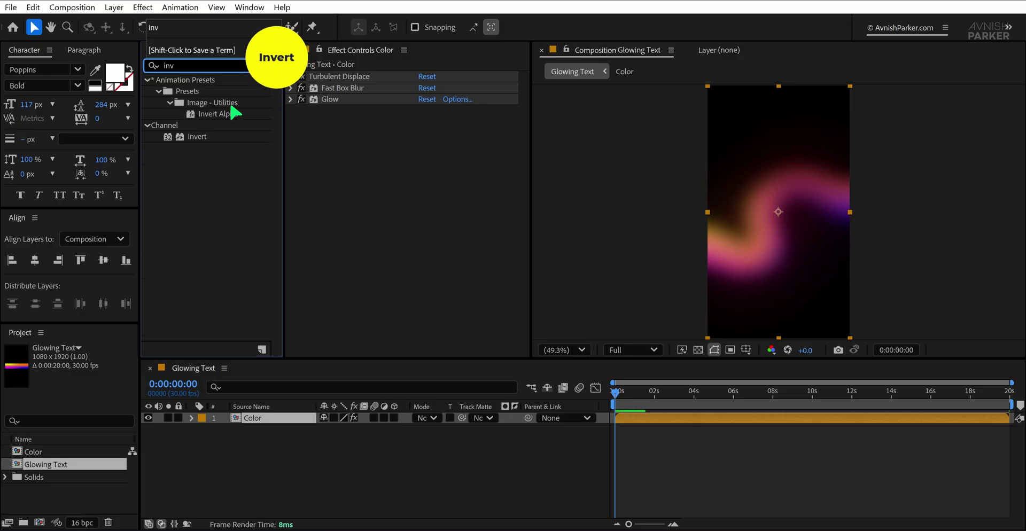
drag(202, 140, 372, 193)
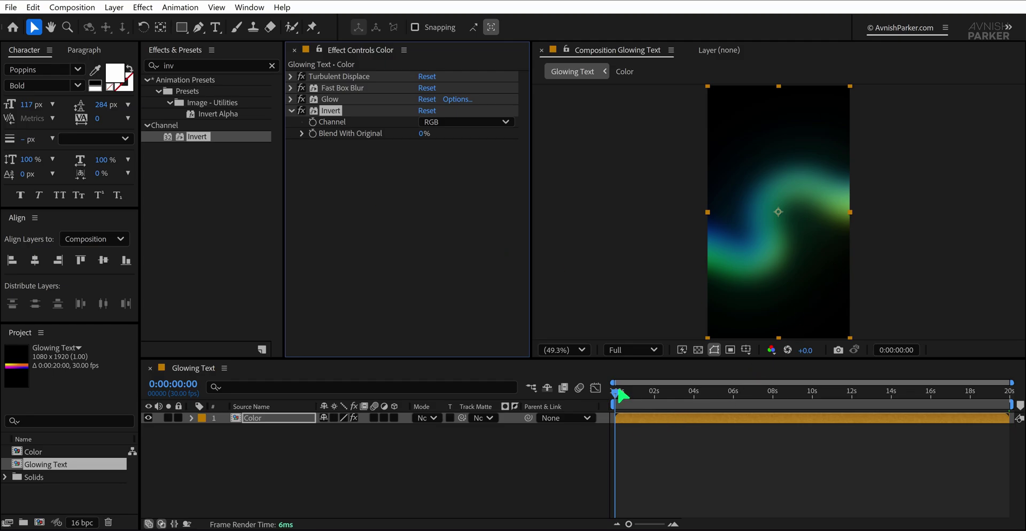
mouse_move(619, 393)
mouse_down()
mouse_move(1019, 398)
mouse_move(614, 398)
mouse_up()
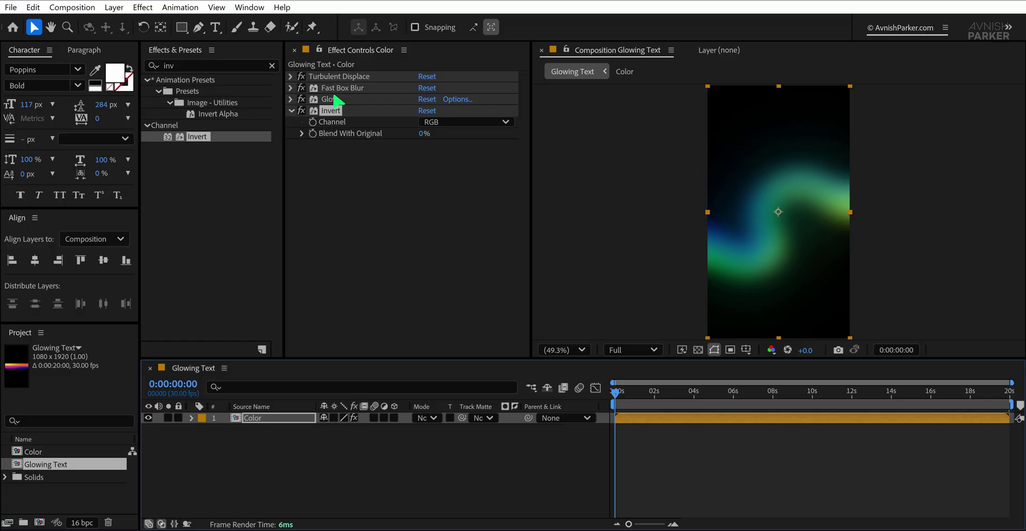
Step: Set Turbulent Displace evolution to -1° and offset to 540,351, then deselect the layer
click(291, 99)
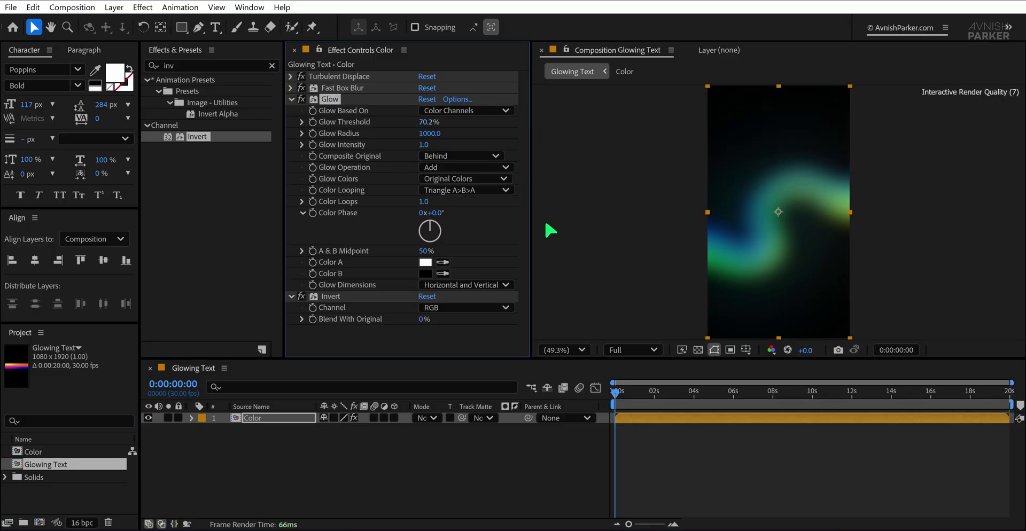
drag(616, 395, 1011, 398)
drag(623, 395, 598, 398)
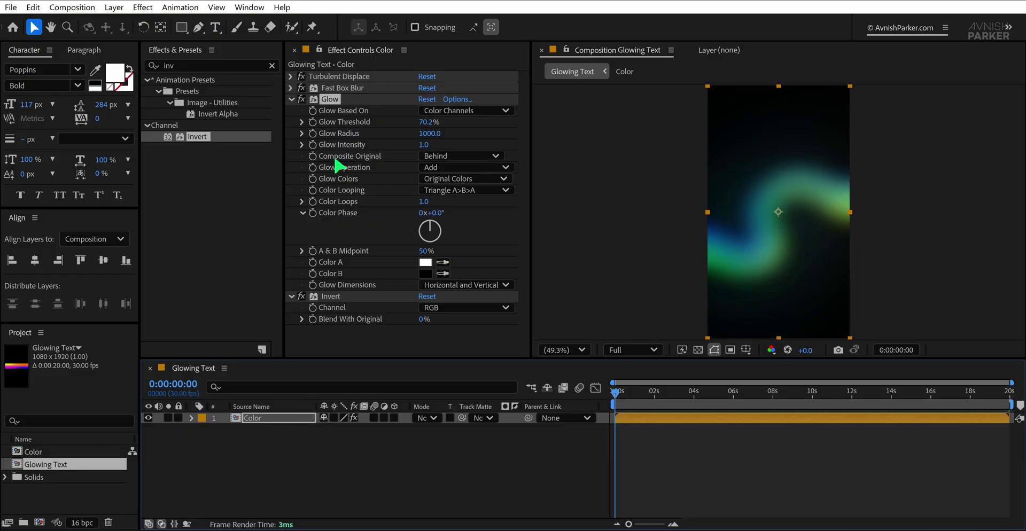
click(292, 76)
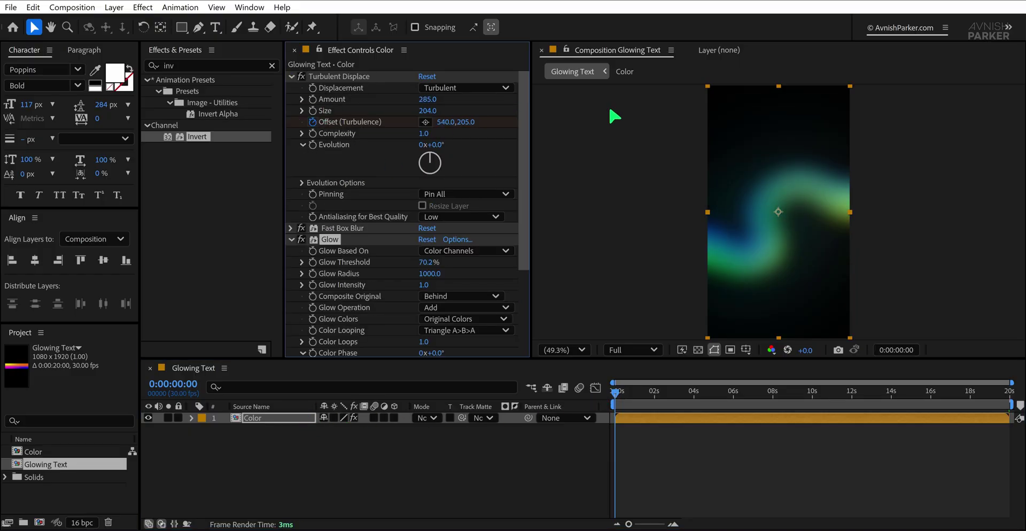
drag(449, 147, 412, 155)
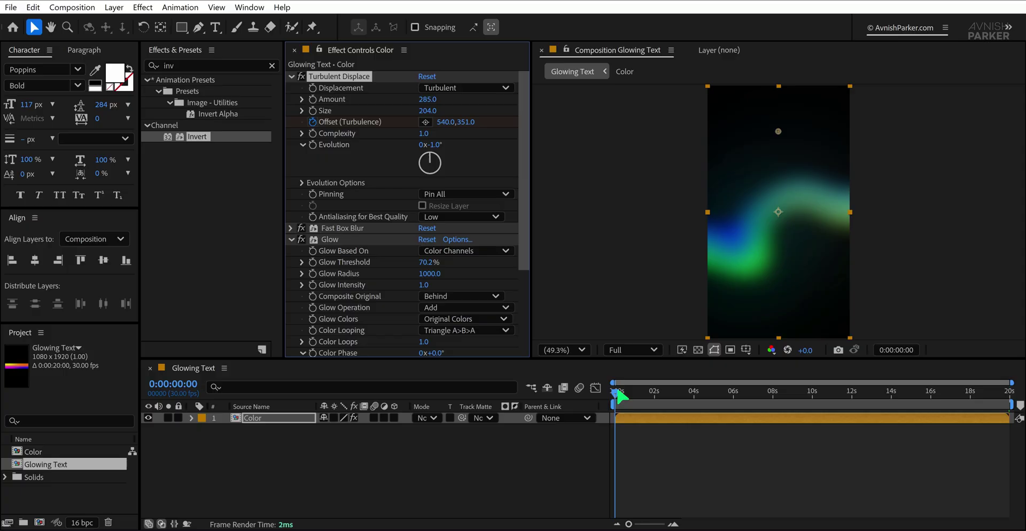
click(686, 393)
drag(701, 405, 506, 436)
click(361, 468)
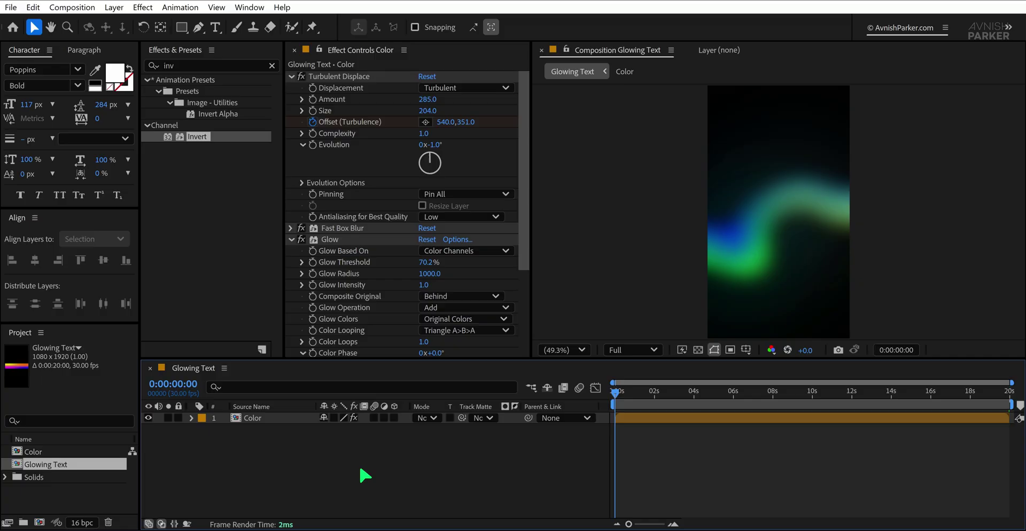
Step: Type a white 'Unlock' title, size it to 152 px and centre it both ways
click(214, 27)
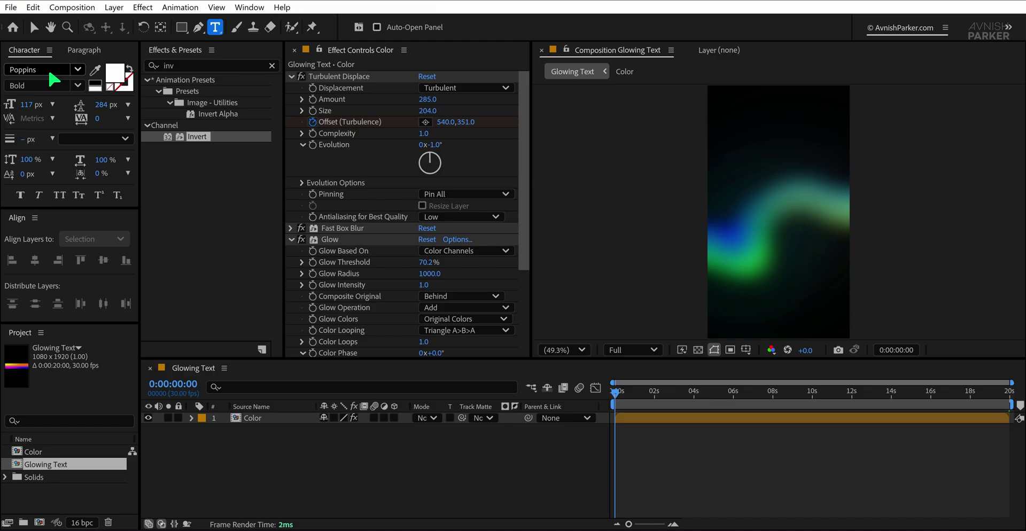
click(751, 218)
text(Unlock)
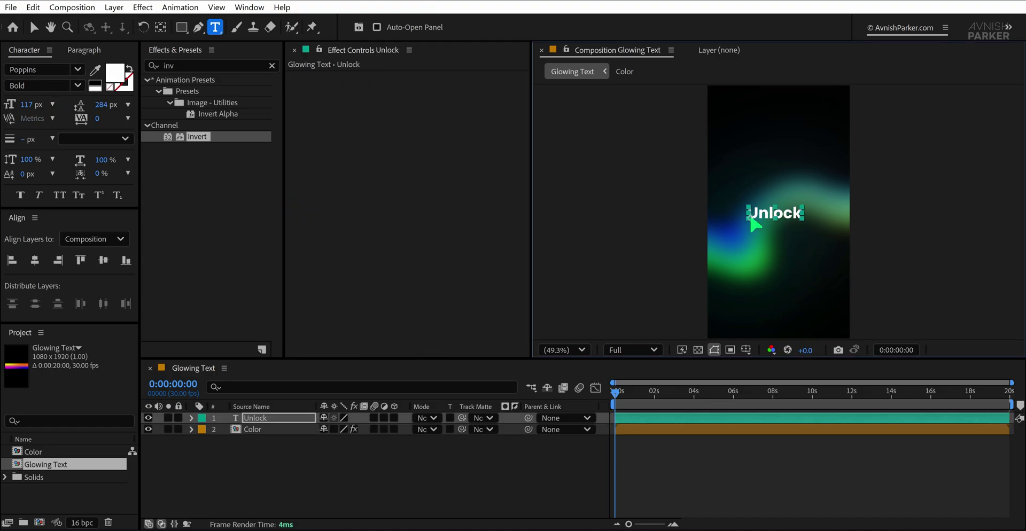
key(Escape)
key(v)
drag(35, 109, 63, 113)
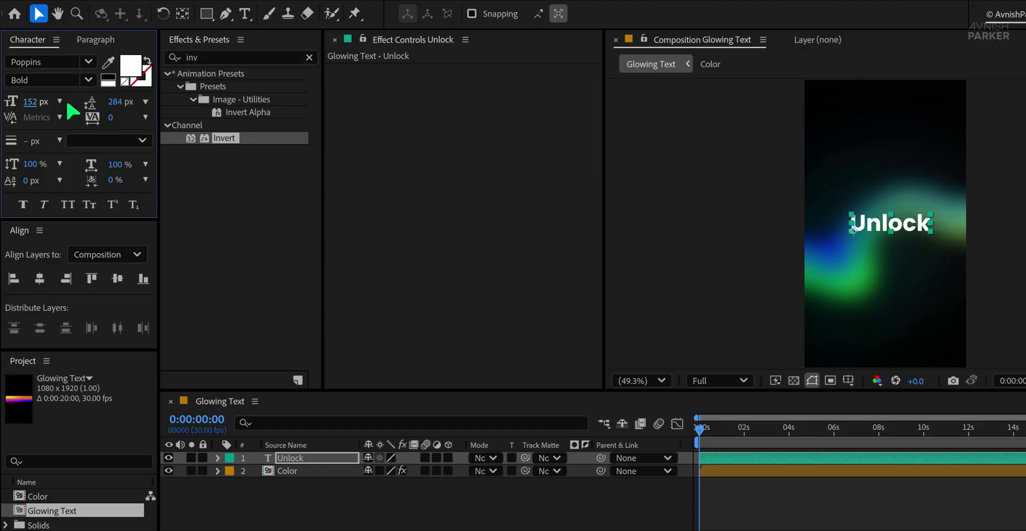
click(41, 278)
click(117, 279)
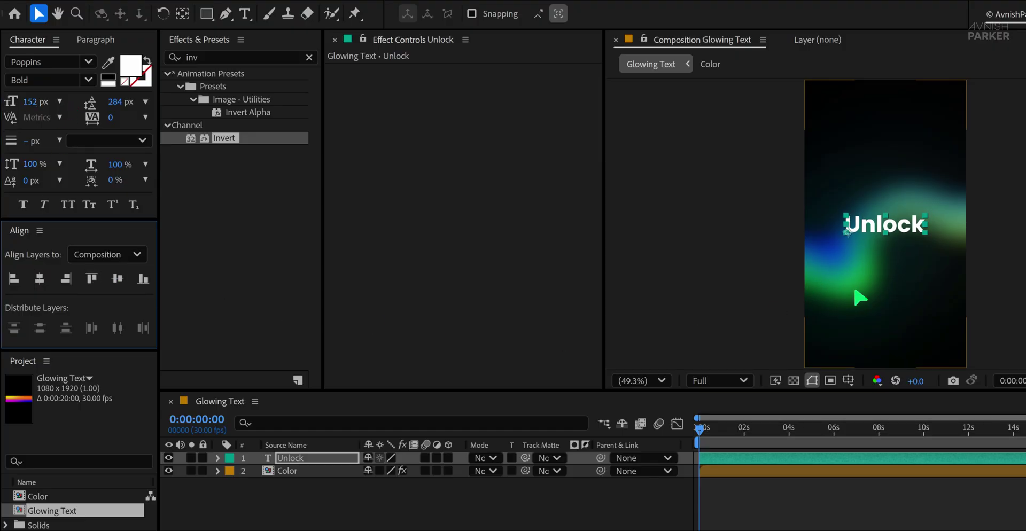
Step: Keyframe Unlock's position at 1:02 and start it lower at 0s
drag(701, 433, 725, 437)
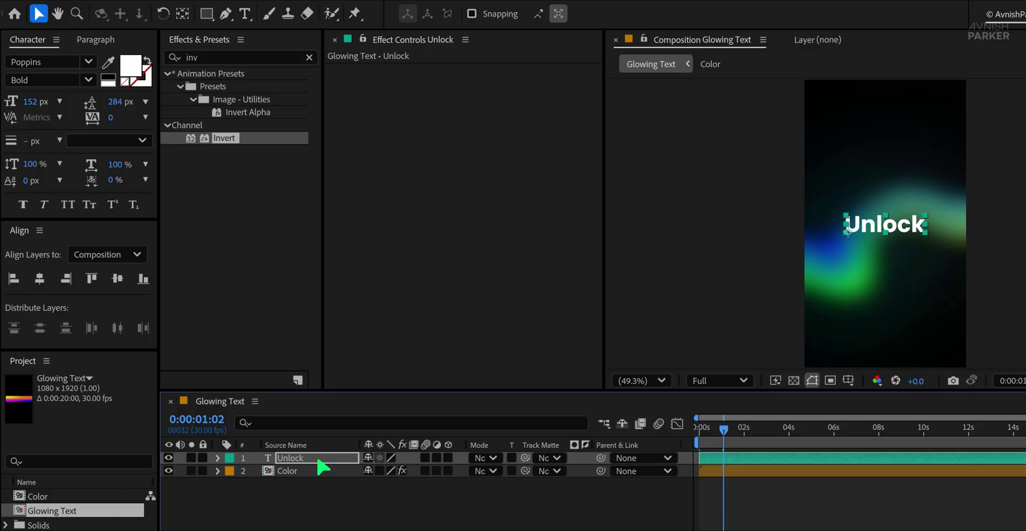
click(315, 459)
key(p)
click(257, 471)
click(697, 431)
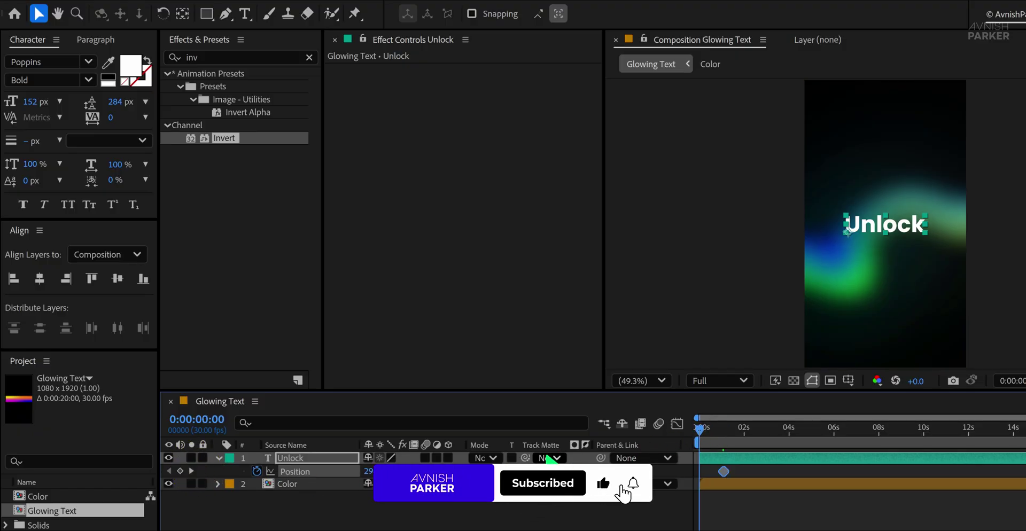
drag(398, 471, 877, 393)
drag(741, 469, 715, 472)
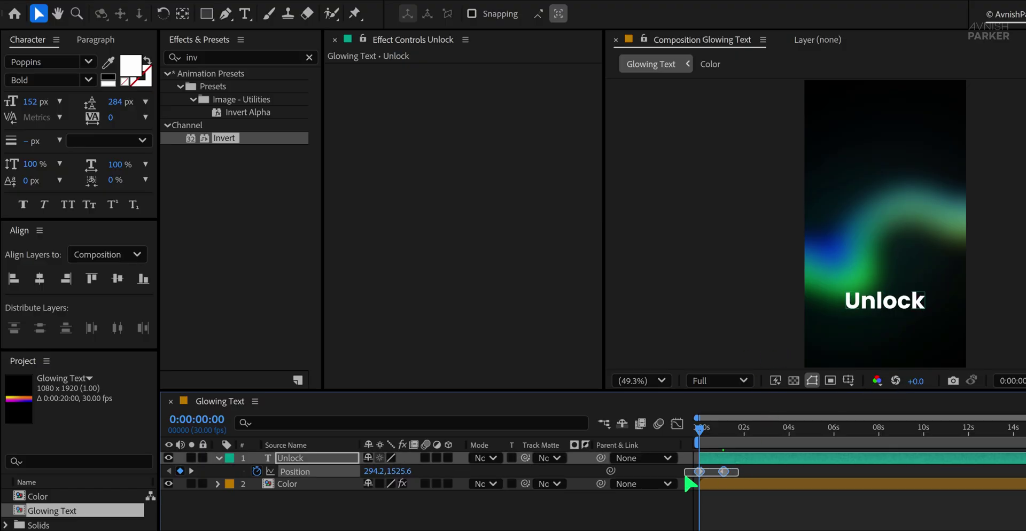
drag(686, 477, 687, 486)
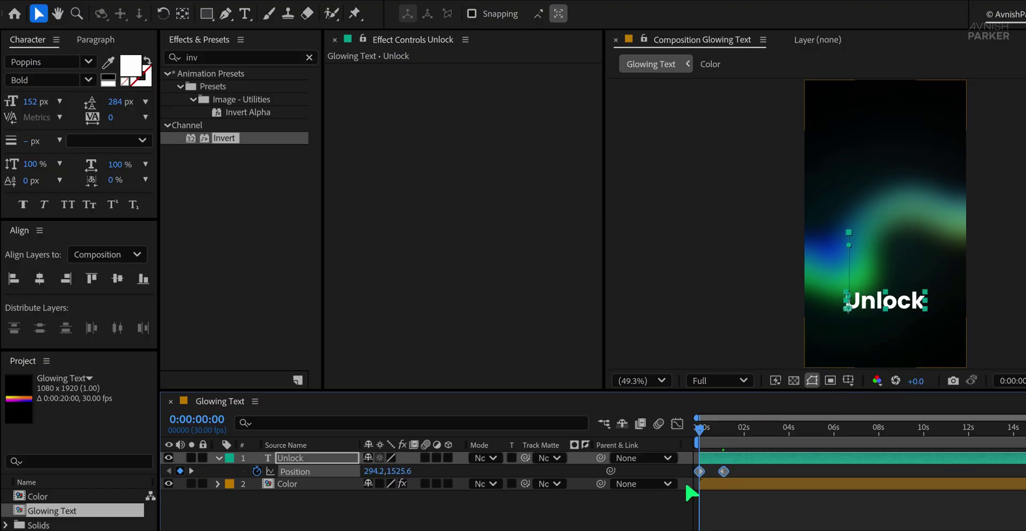
Step: Keyframe Unlock's opacity from 0% at the start to 100% at one second
click(289, 459)
key(t)
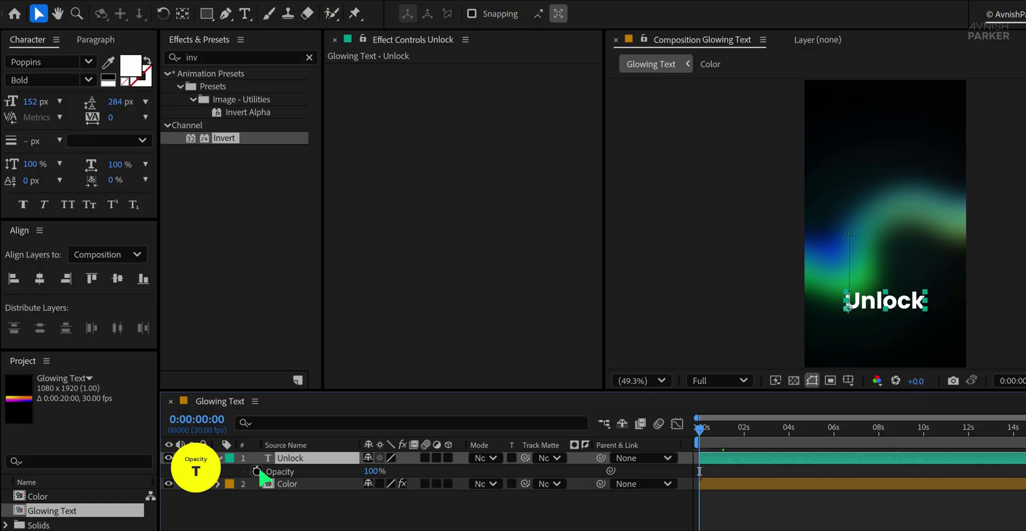
click(257, 470)
key(u)
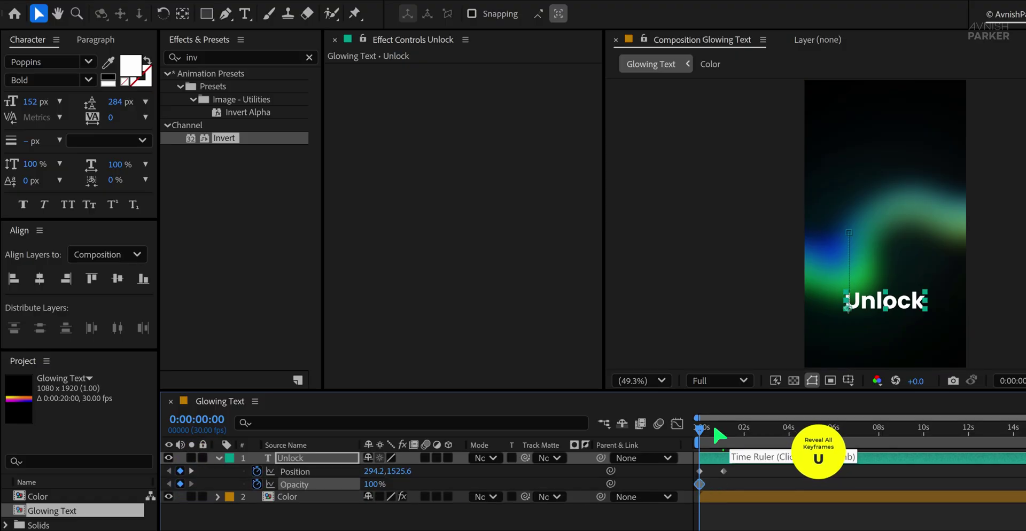
mouse_move(717, 433)
mouse_down()
mouse_move(705, 434)
mouse_move(721, 438)
mouse_up()
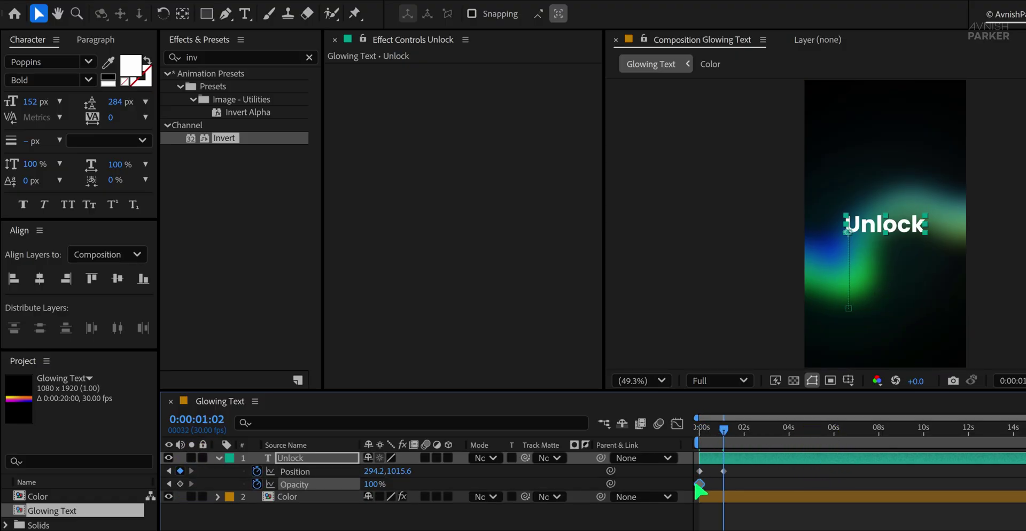
drag(699, 484, 722, 484)
drag(723, 429, 699, 436)
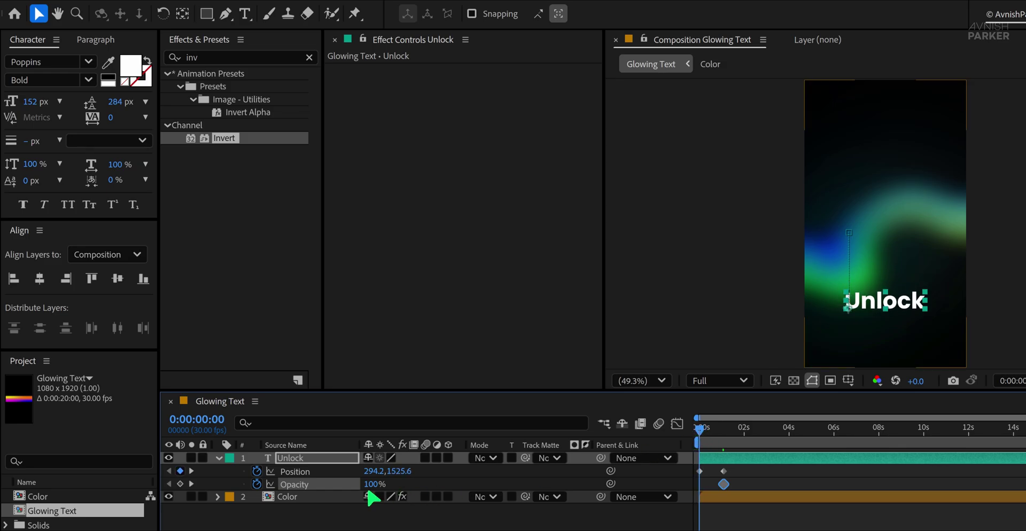
drag(371, 485, 236, 487)
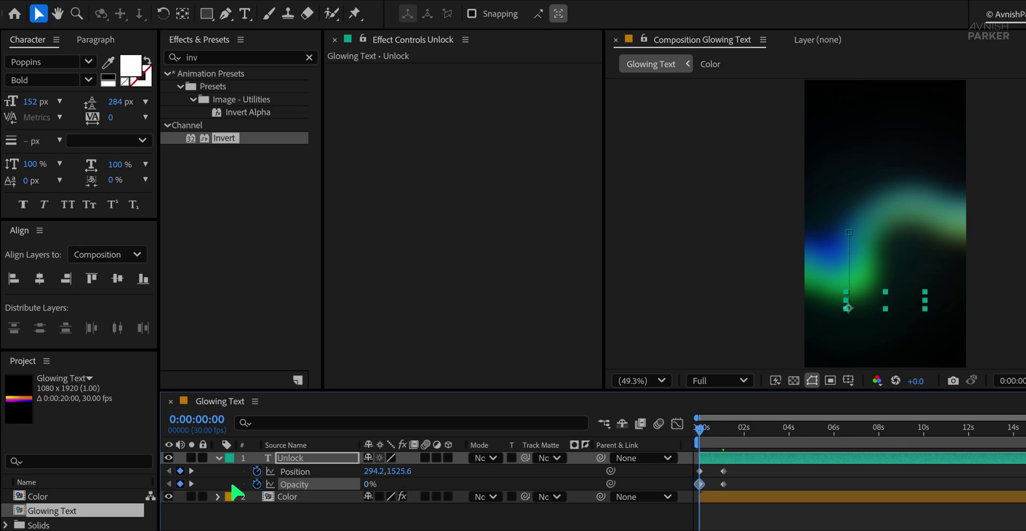
click(715, 485)
Step: Easy Ease all Unlock keyframes and steepen the position speed curve's start in the Graph Editor
drag(744, 470, 687, 495)
key(F9)
click(687, 486)
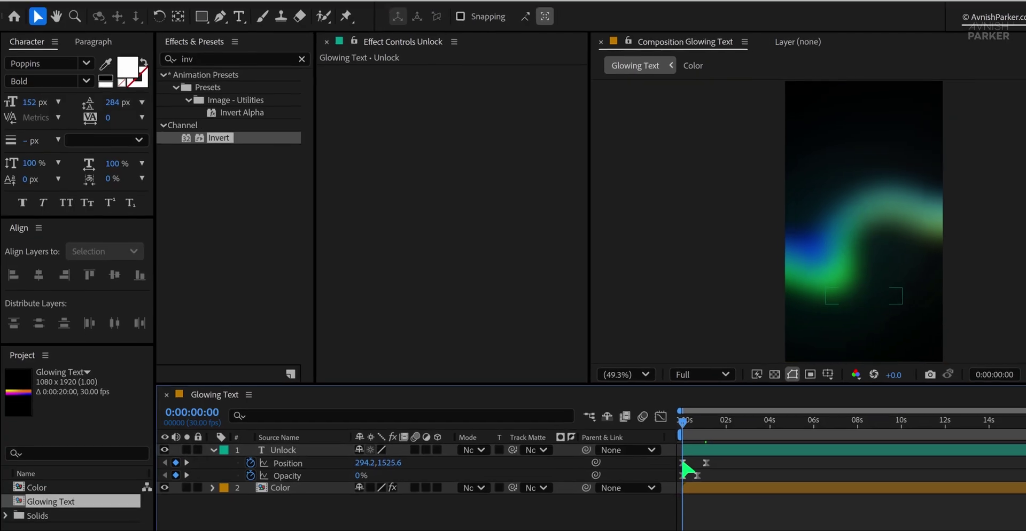
click(684, 463)
click(661, 416)
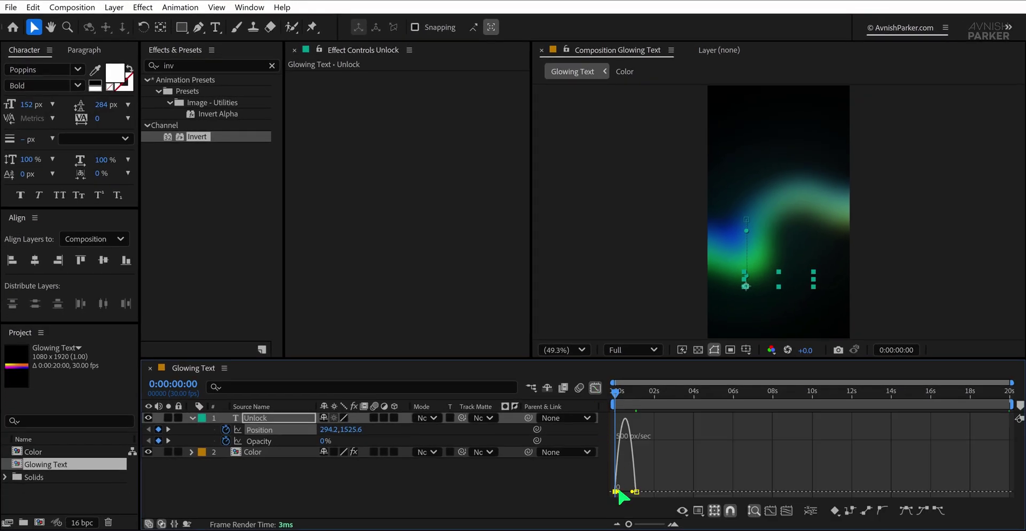
drag(622, 497, 618, 490)
click(596, 388)
click(666, 463)
key(space)
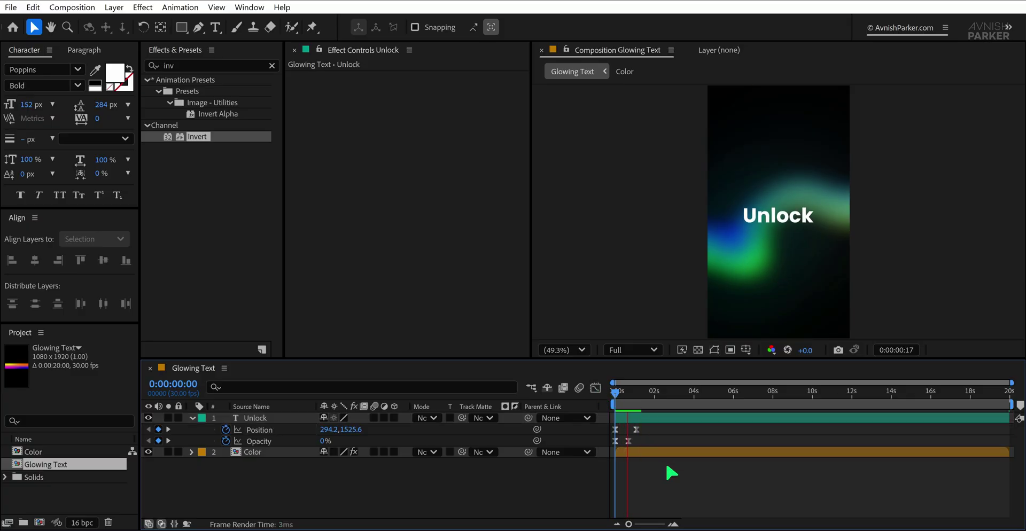
key(space)
drag(636, 395, 631, 394)
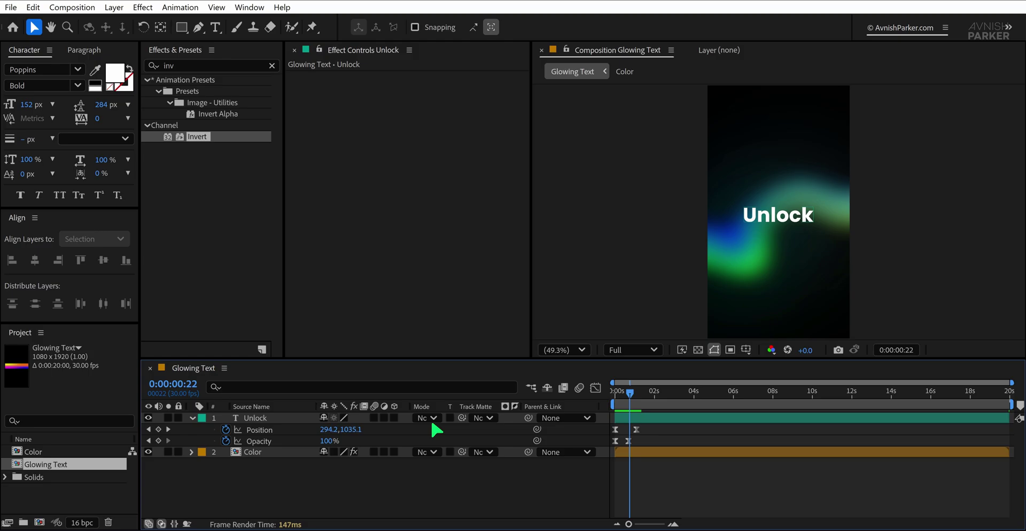
Step: Set Unlock's blending mode to Overlay after briefly trying Difference
right_click(575, 407)
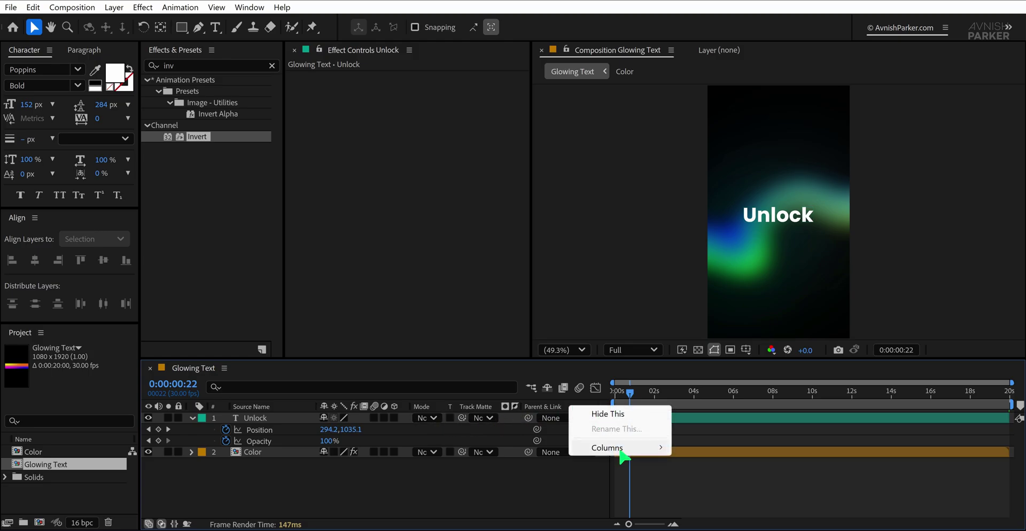
mouse_move(623, 450)
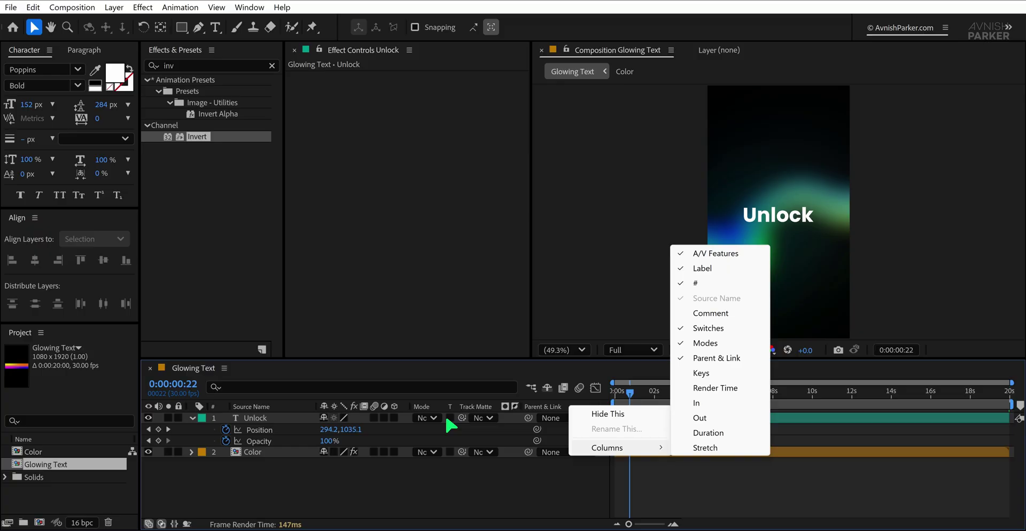
click(429, 419)
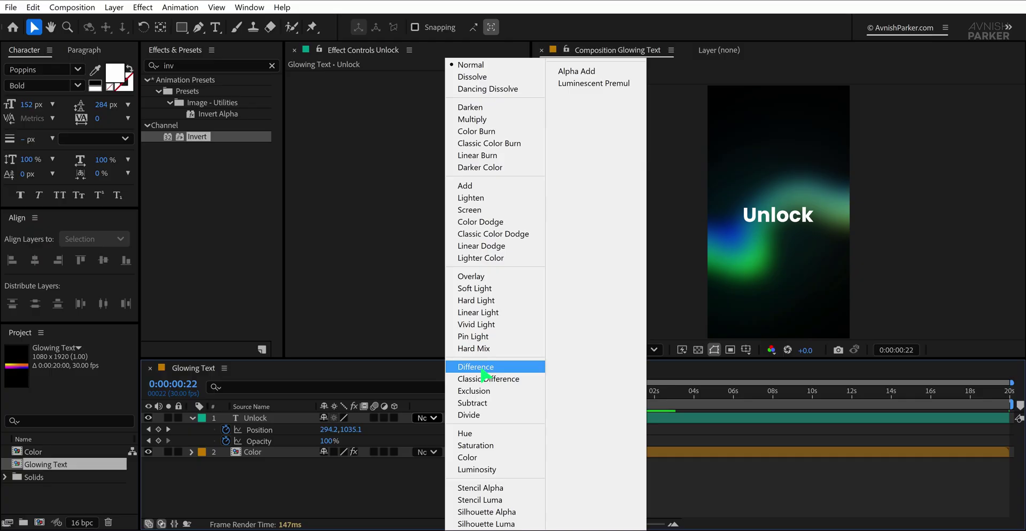
click(482, 371)
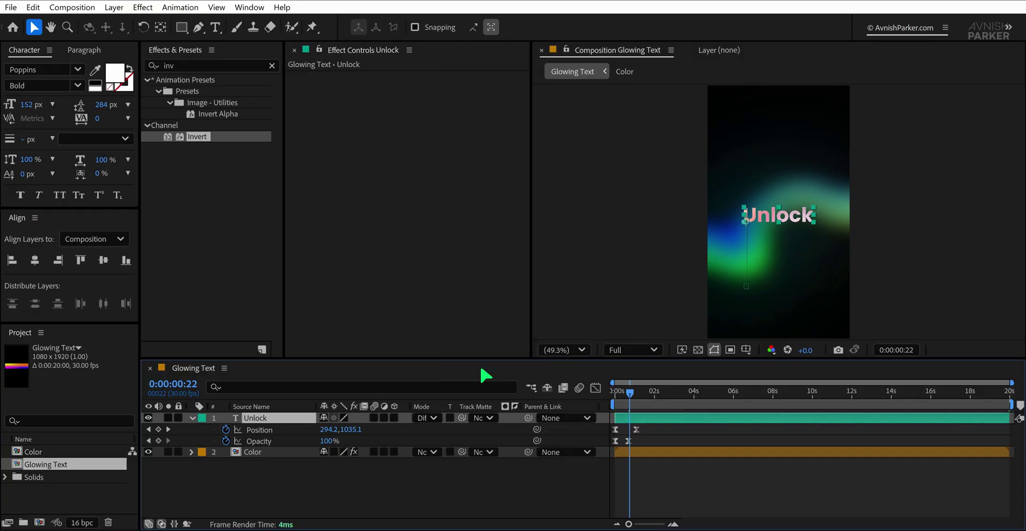
click(434, 418)
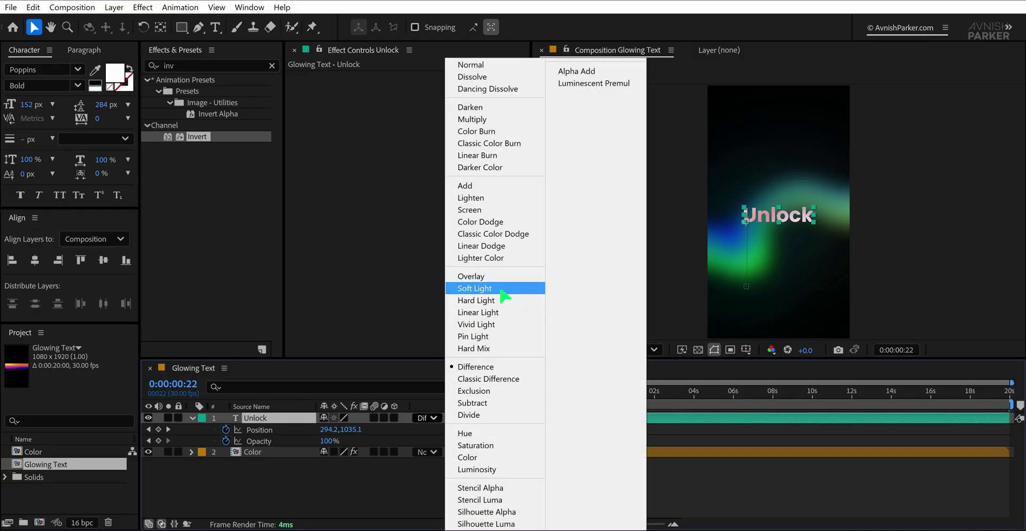
click(488, 276)
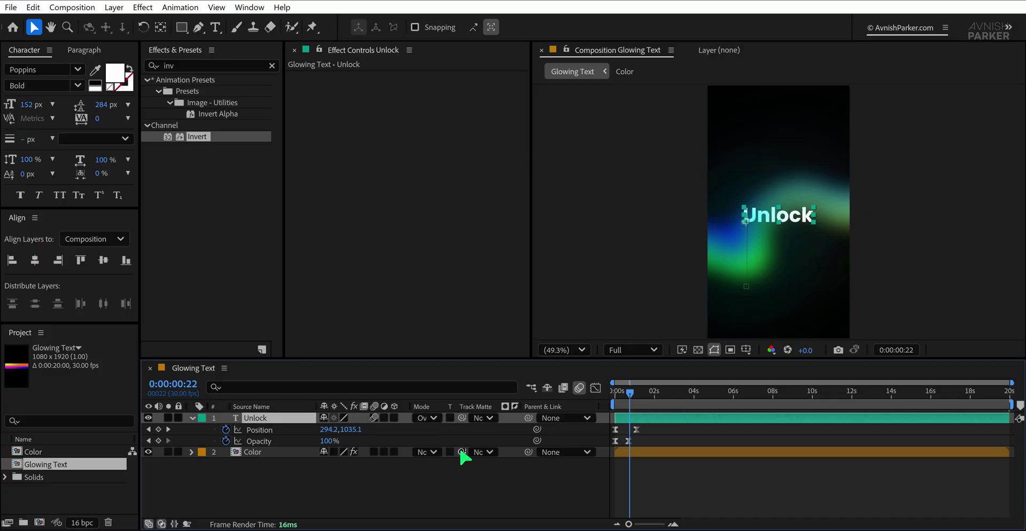
Step: Drag Unlock's Position and Opacity keyframes earlier so full opacity lands at 0:00:00:10, then preview
click(503, 483)
key(space)
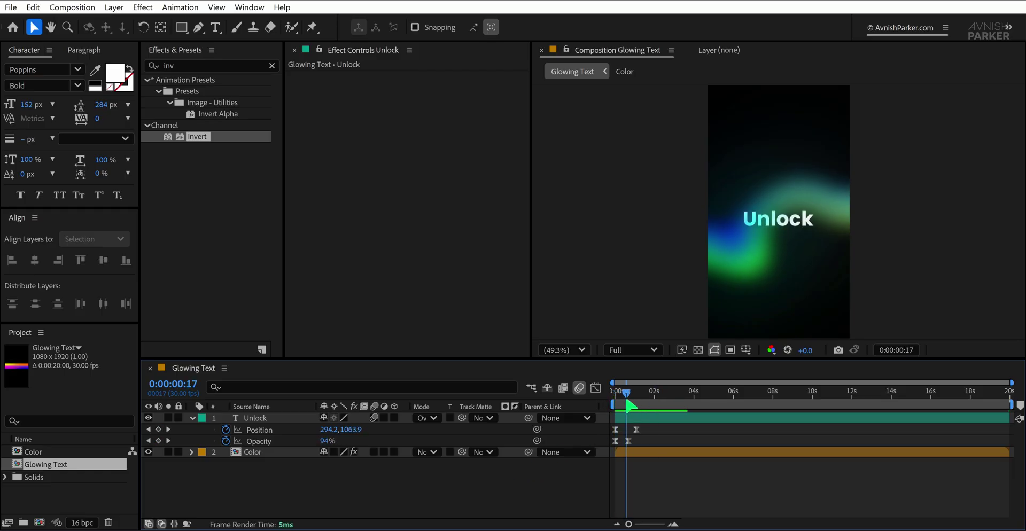
scroll(666, 448, up, 4)
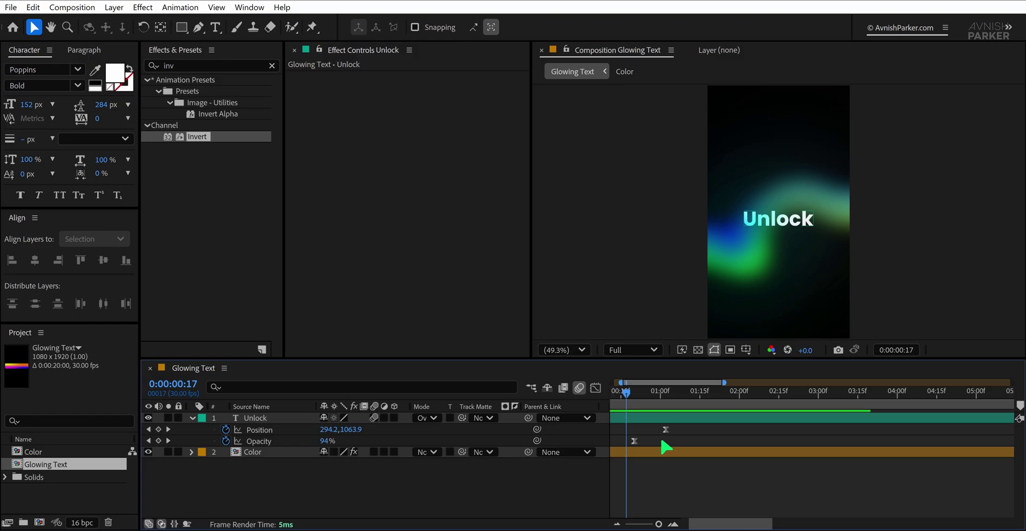
key(h)
key(v)
drag(715, 425, 644, 448)
click(683, 470)
key(space)
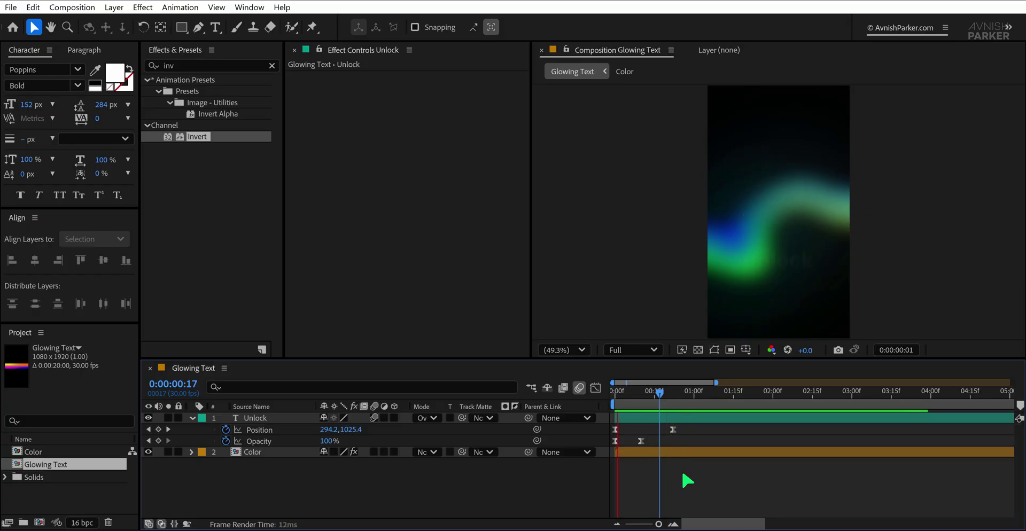
key(space)
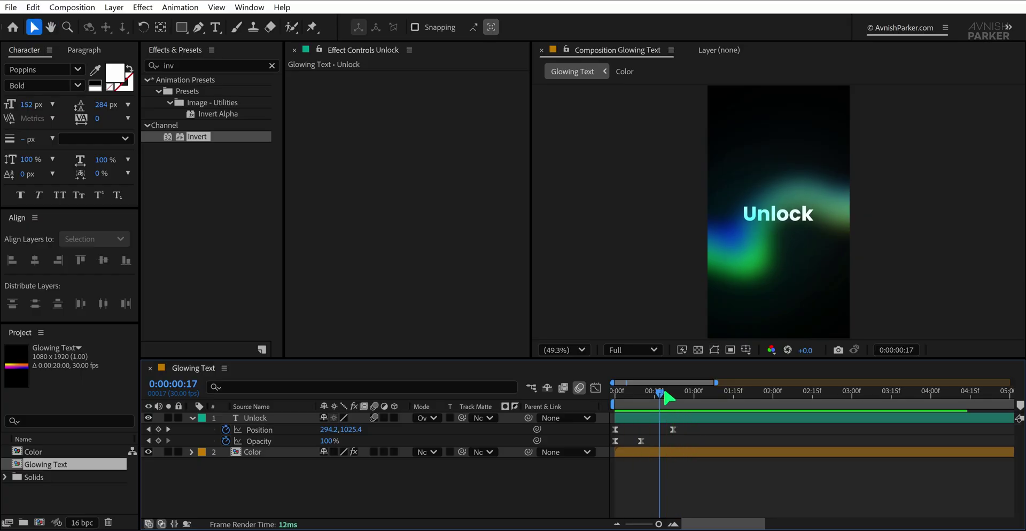
drag(667, 396, 694, 399)
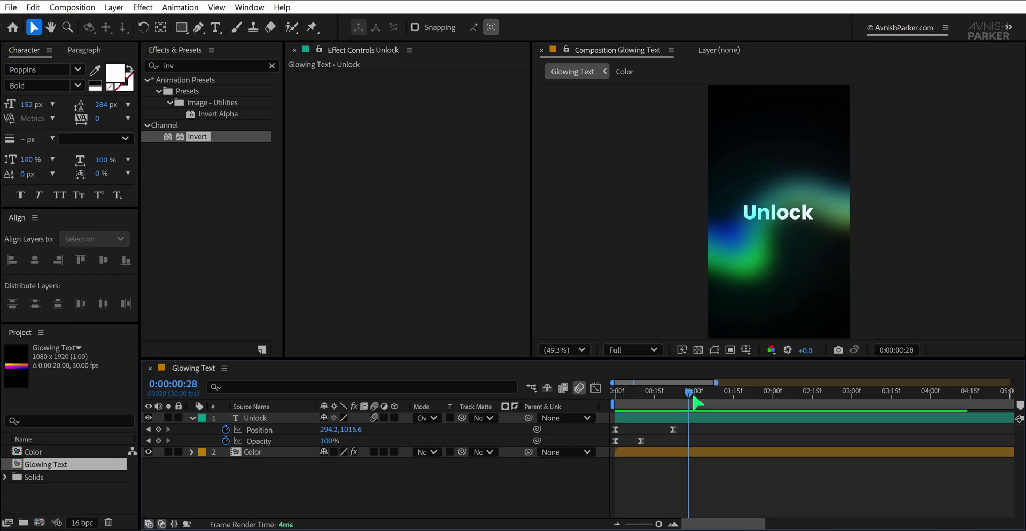
Step: Add a Position keyframe on Unlock at 0:00:01:00
key(a)
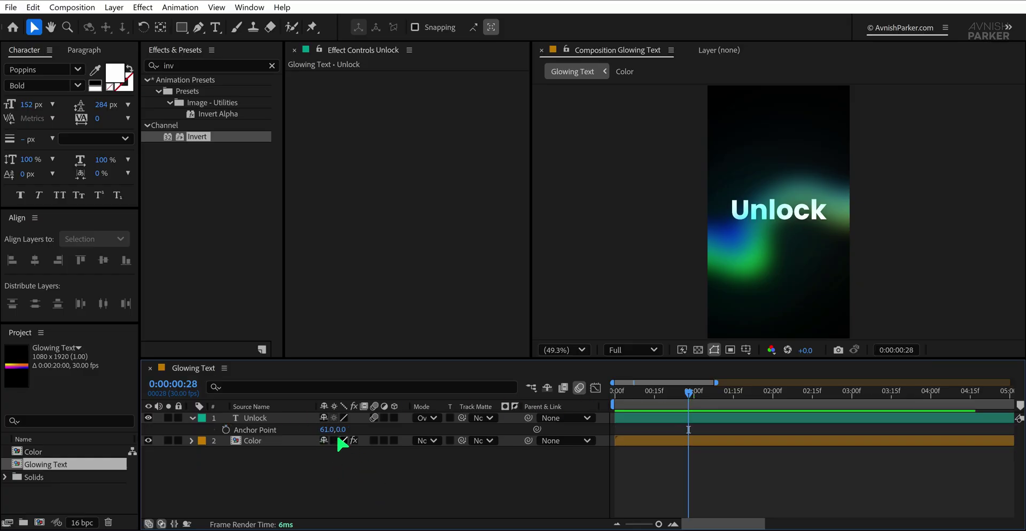
click(273, 419)
key(p)
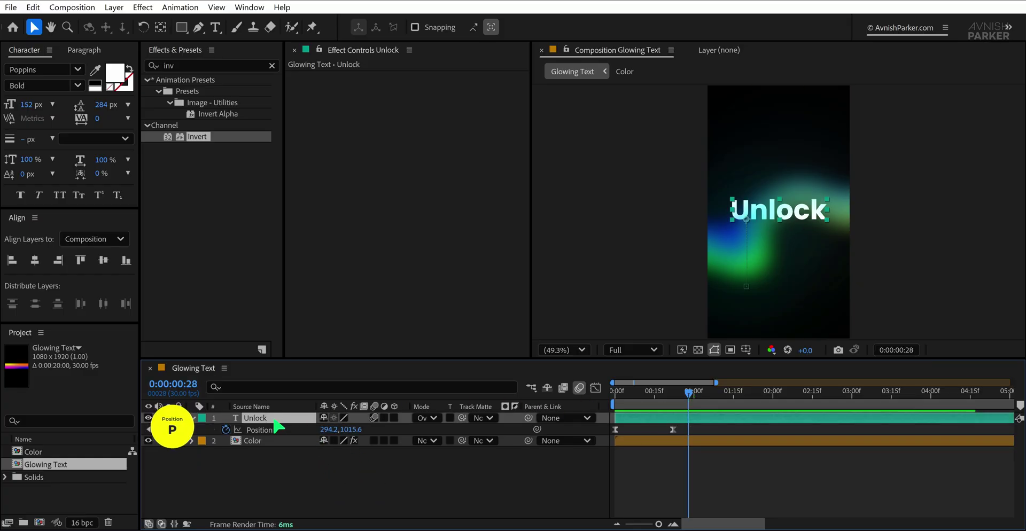
drag(690, 395, 695, 396)
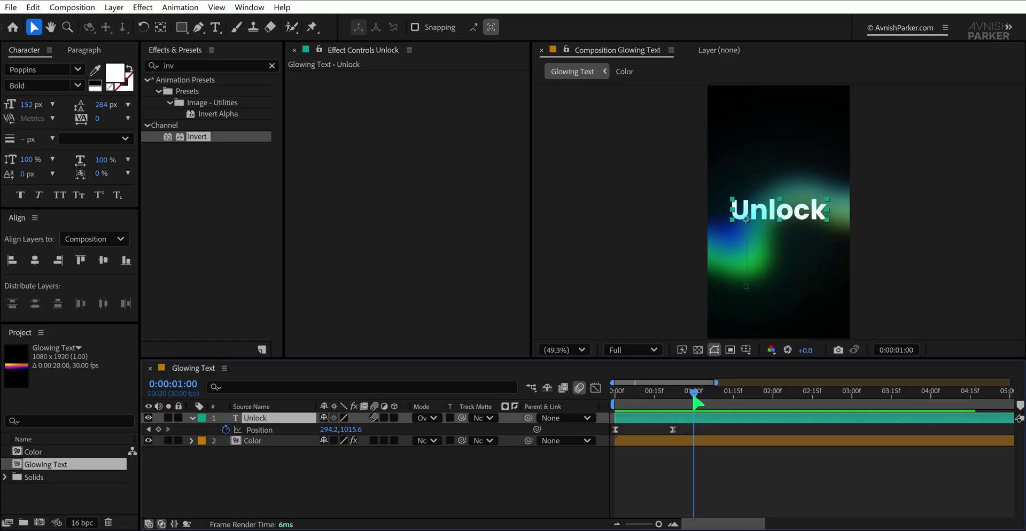
click(158, 429)
Step: Move Unlock off the left edge to -274.8,1015.6 at 0:00:01:26 with a sharp speed spike
drag(695, 394, 763, 402)
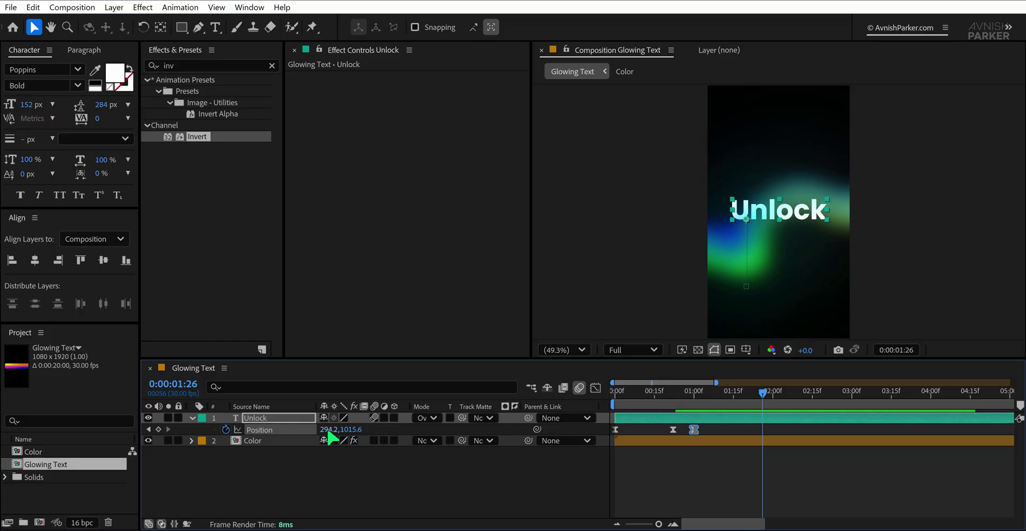
drag(332, 429, 296, 440)
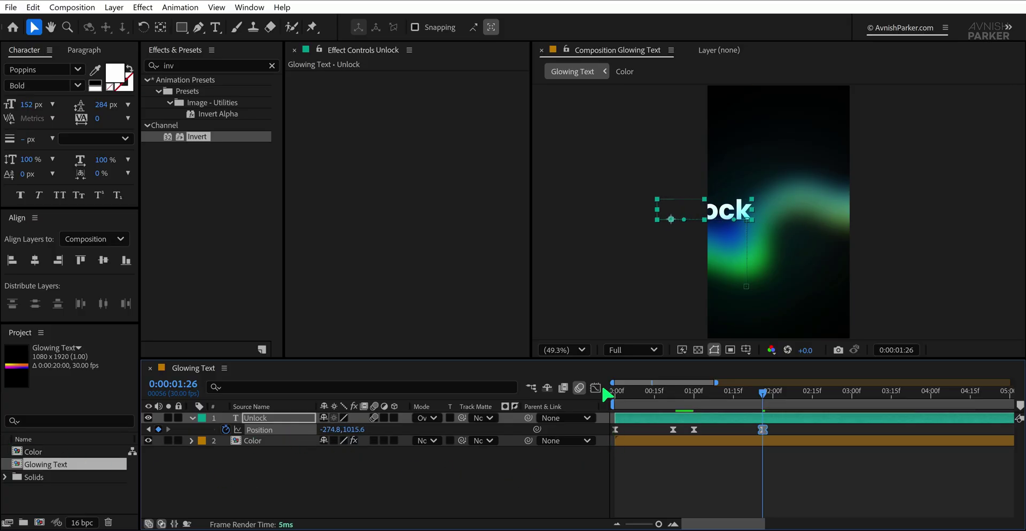
click(595, 388)
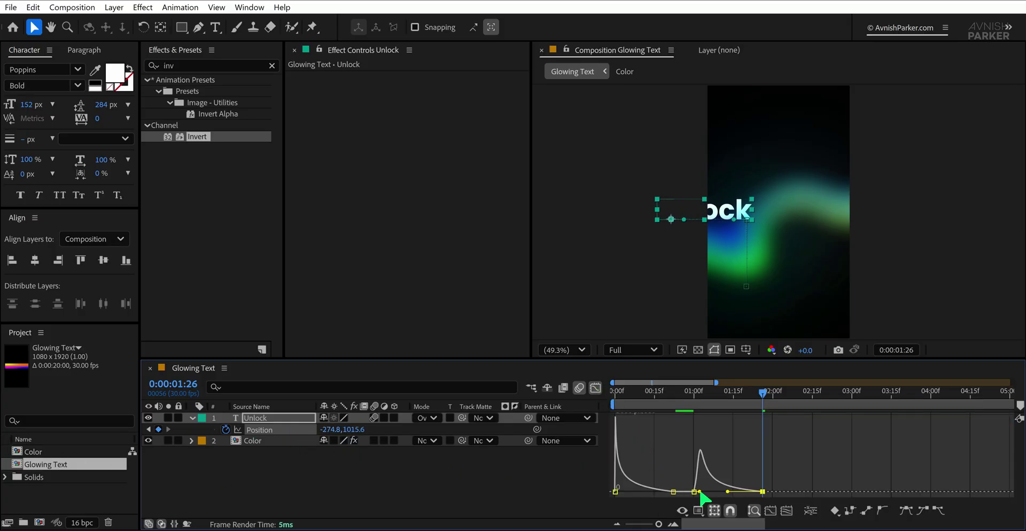
drag(700, 492, 728, 493)
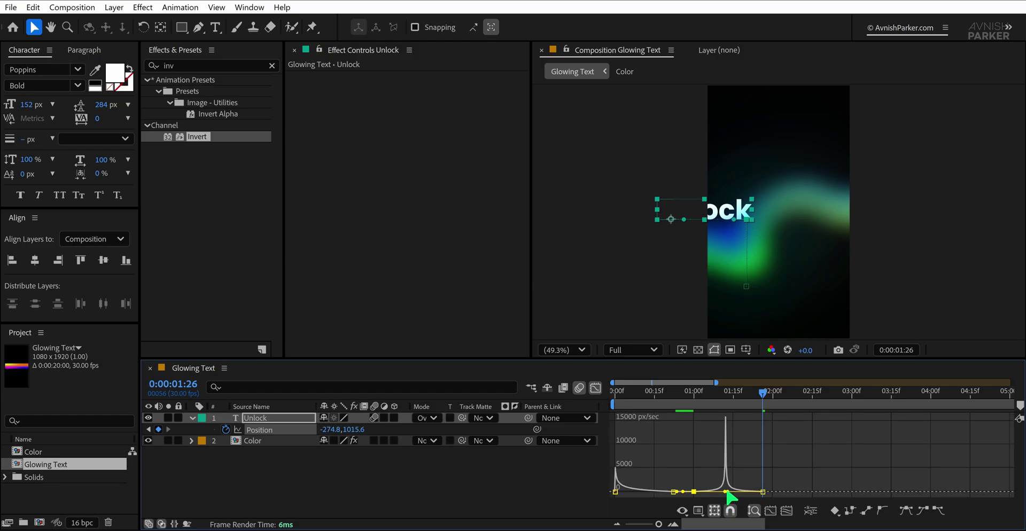
key(space)
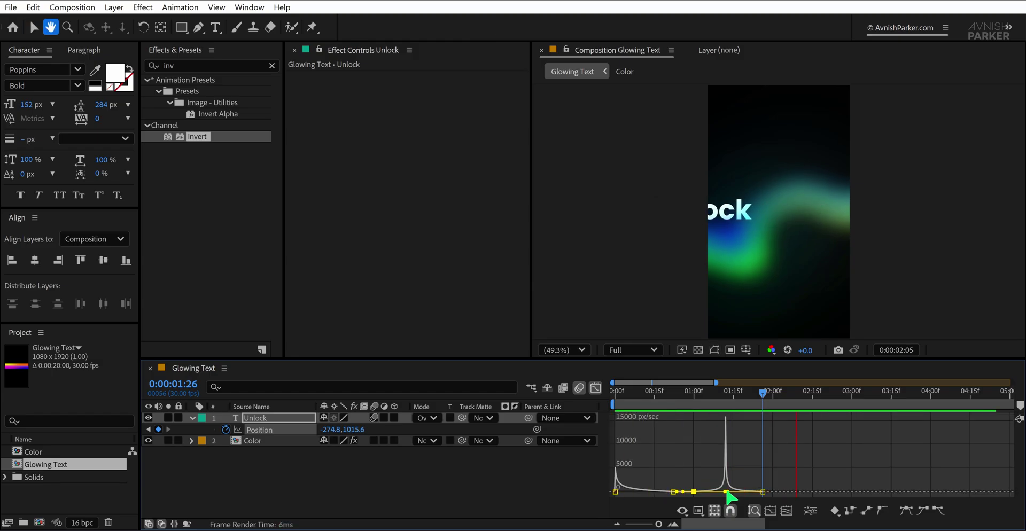
drag(654, 395, 731, 397)
Step: Leave the Graph Editor and trim Unlock's out-point to 0:00:01:13 with Alt+]
click(595, 388)
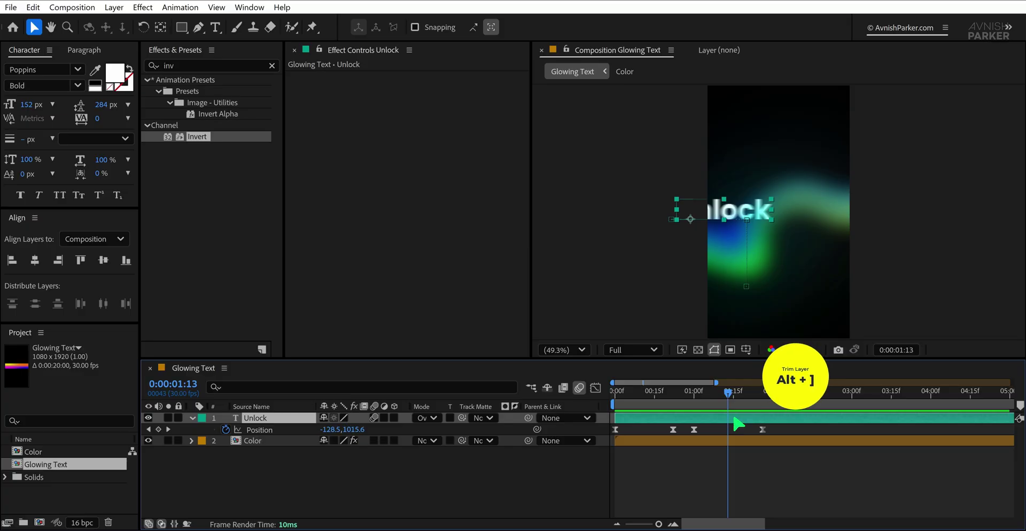
key(alt+bracketright)
click(310, 481)
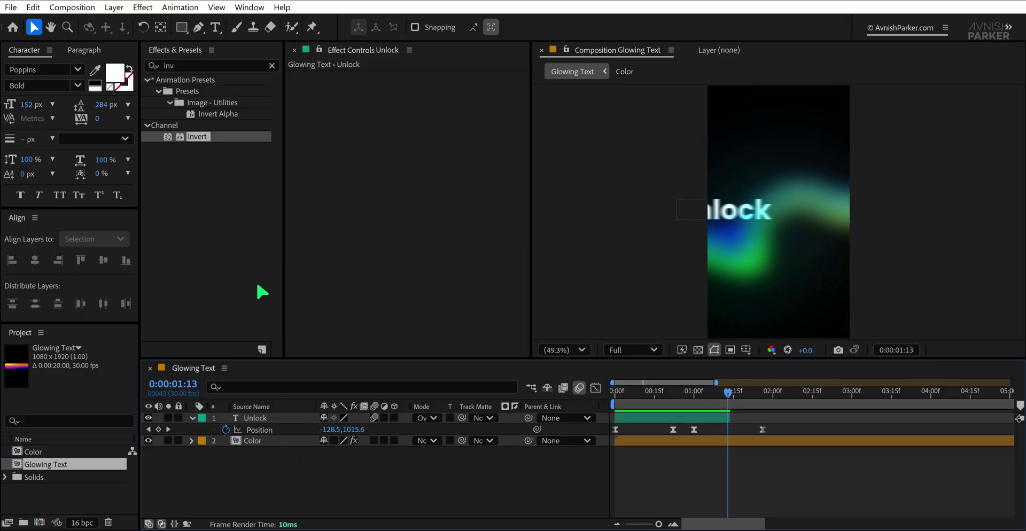
Step: Create a new text layer reading 'the Future' in the composition
click(216, 28)
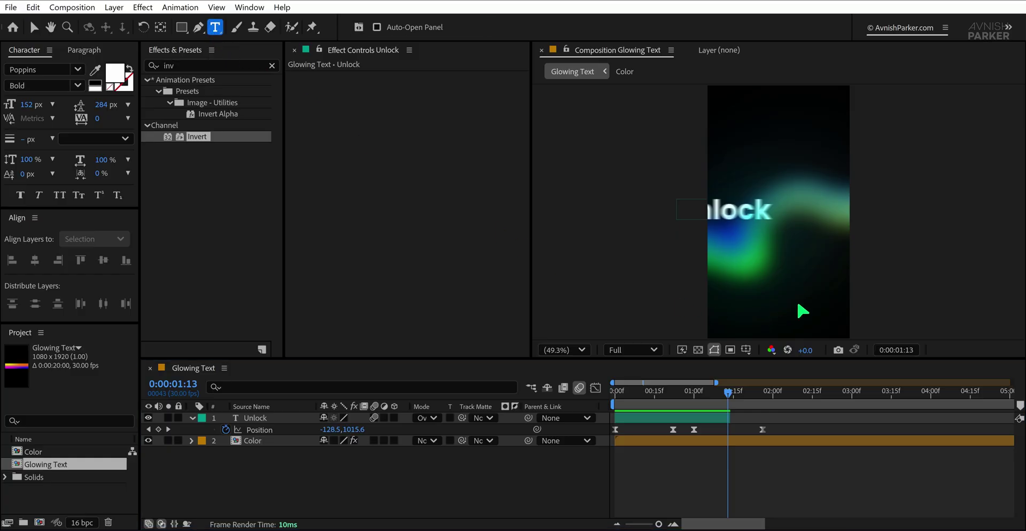
click(729, 257)
text(the Future)
key(Escape)
key(v)
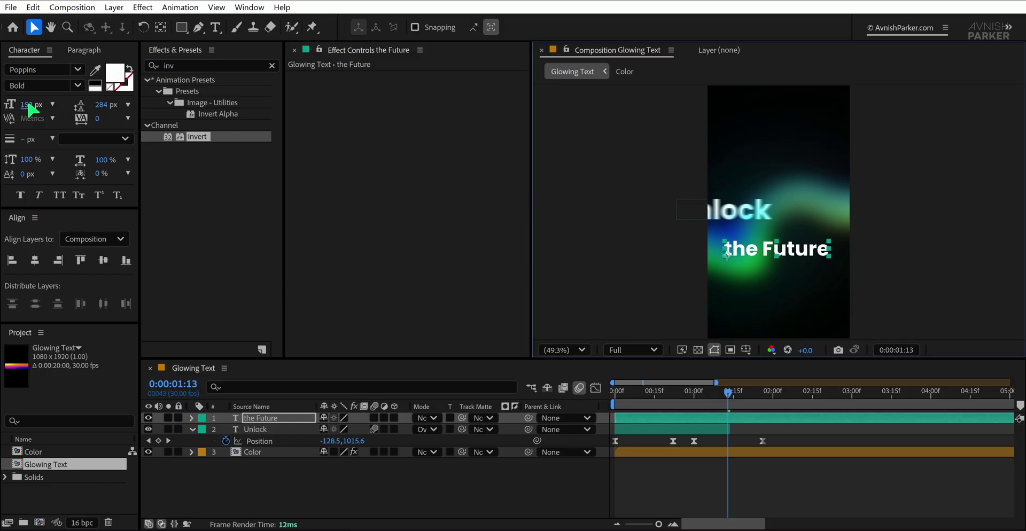
Step: Set 'the Future' to 89 px and align it to the composition's vertical centre
drag(30, 110, 14, 139)
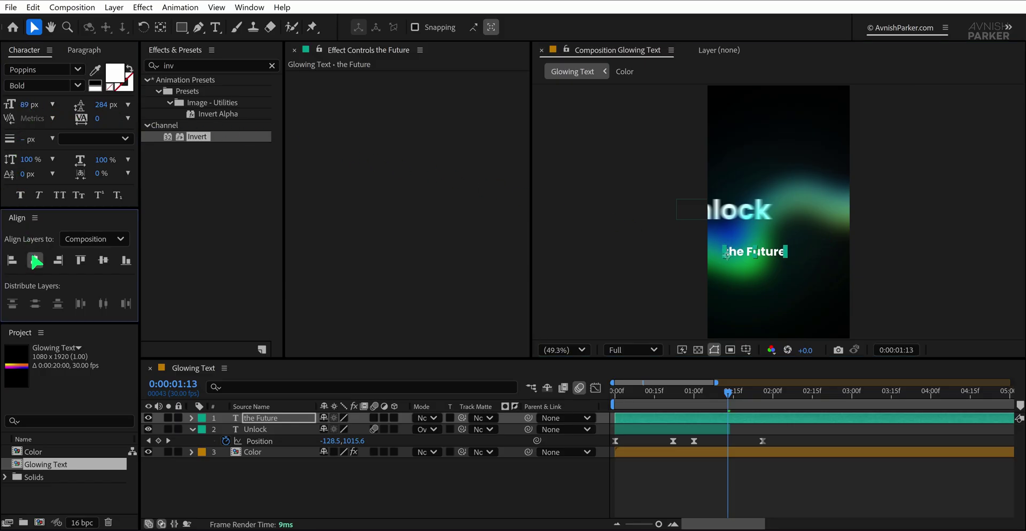
click(103, 260)
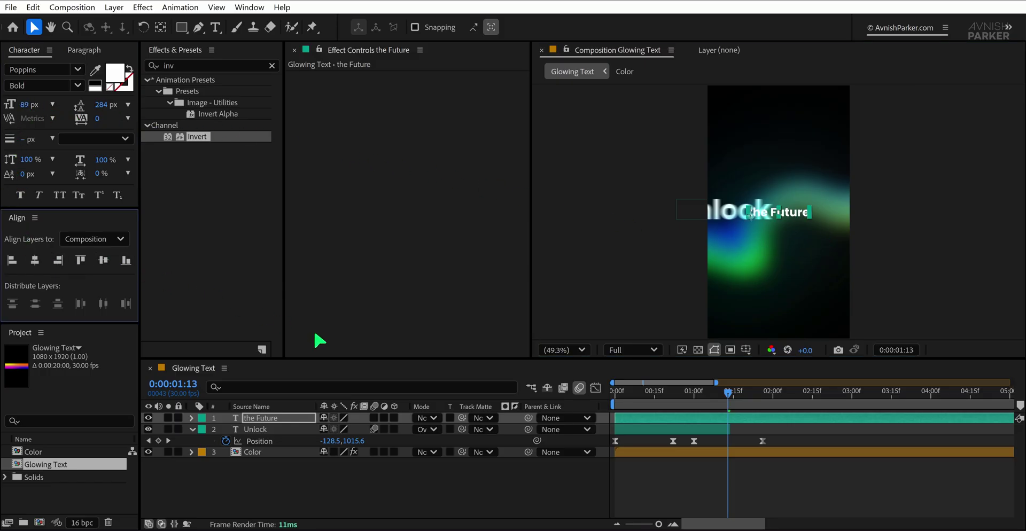
click(668, 419)
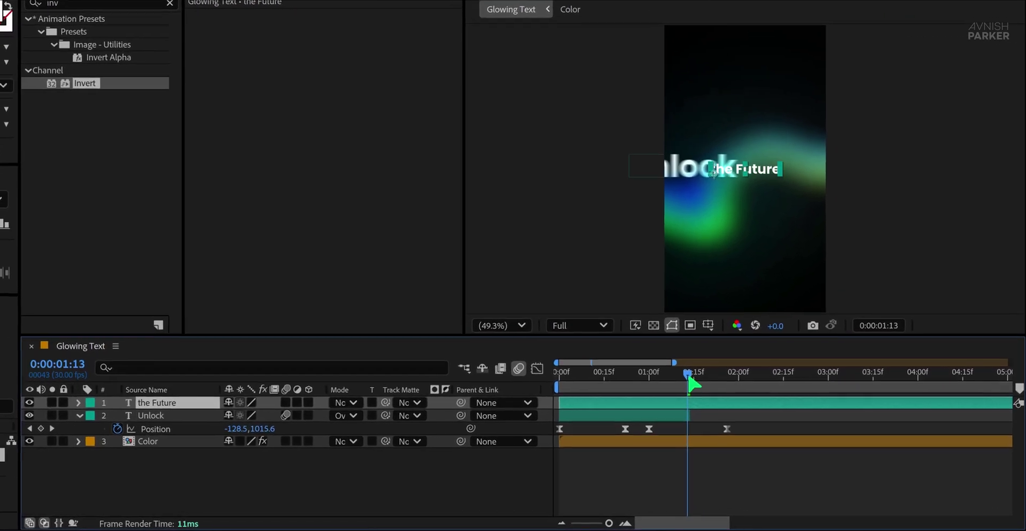
Step: Keyframe the Future's Position to slide from 806.6,992.6 on the right to 333.6,992.6
drag(682, 376, 680, 398)
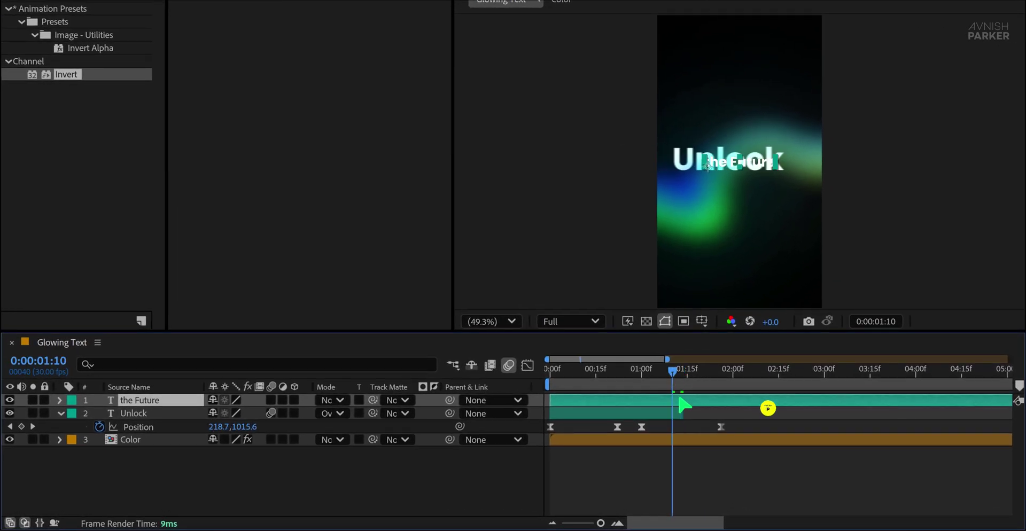
key(p)
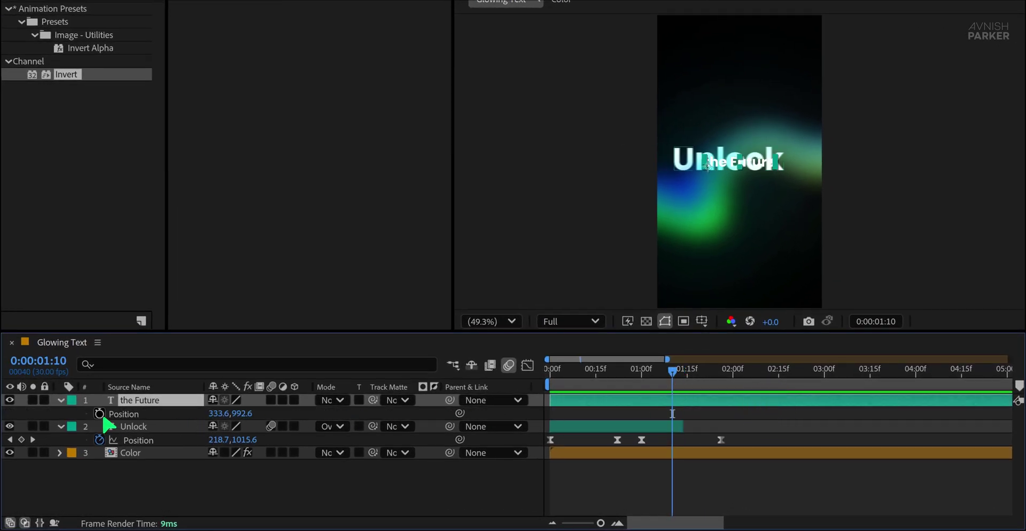
click(99, 414)
drag(671, 413, 706, 415)
drag(219, 414, 563, 417)
drag(599, 369, 699, 382)
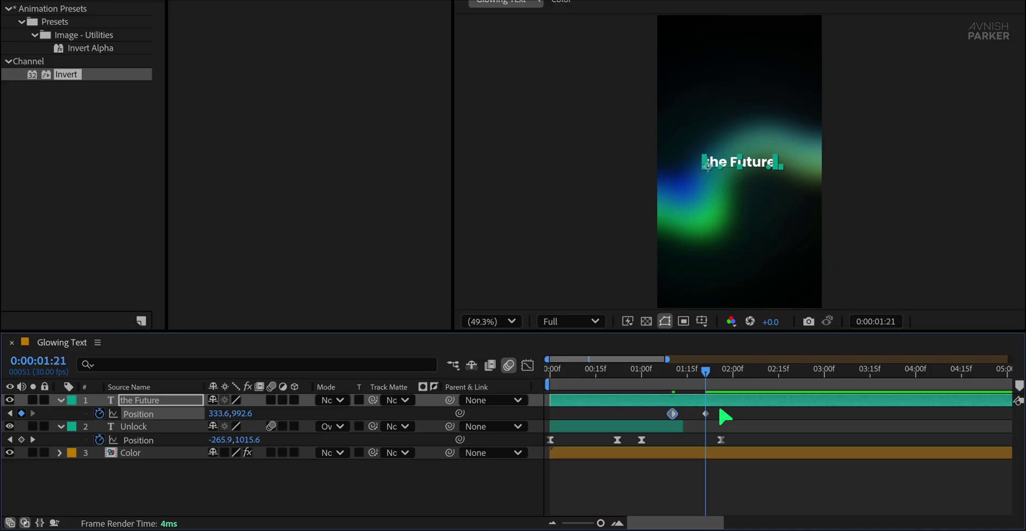
Step: Apply Easy Ease to both Position keyframes and shape a fast-start curve in the speed graph
drag(719, 409, 669, 419)
key(F9)
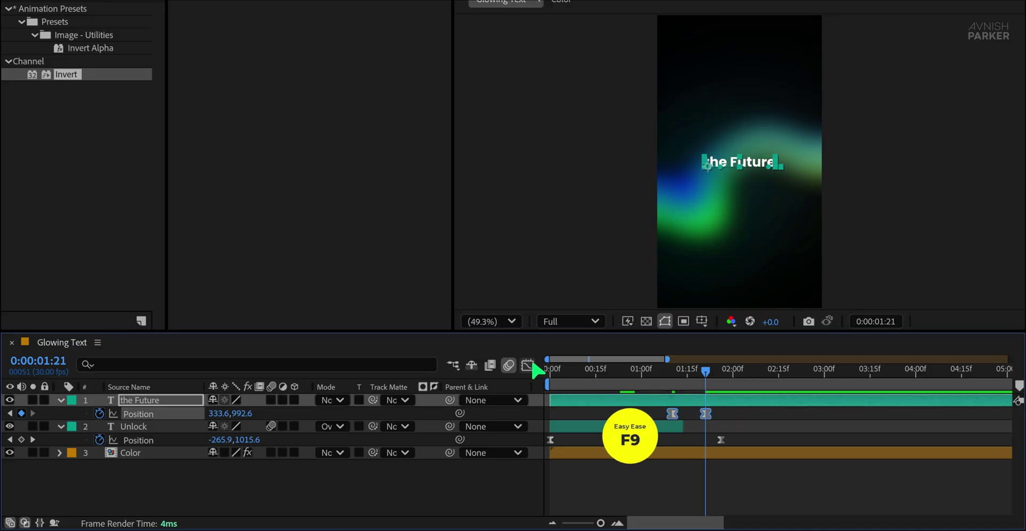
click(528, 366)
click(672, 486)
drag(678, 486, 674, 488)
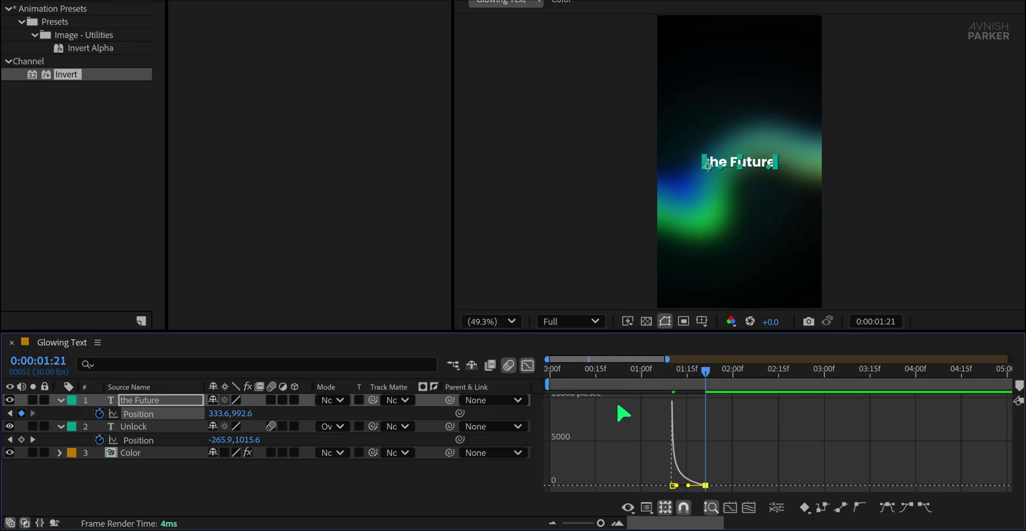
click(532, 366)
mouse_move(668, 388)
mouse_down()
mouse_move(642, 377)
mouse_move(684, 385)
mouse_up()
Step: Turn on motion blur for 'the Future' and trim its in-point to 0:00:01:14
click(698, 400)
click(274, 401)
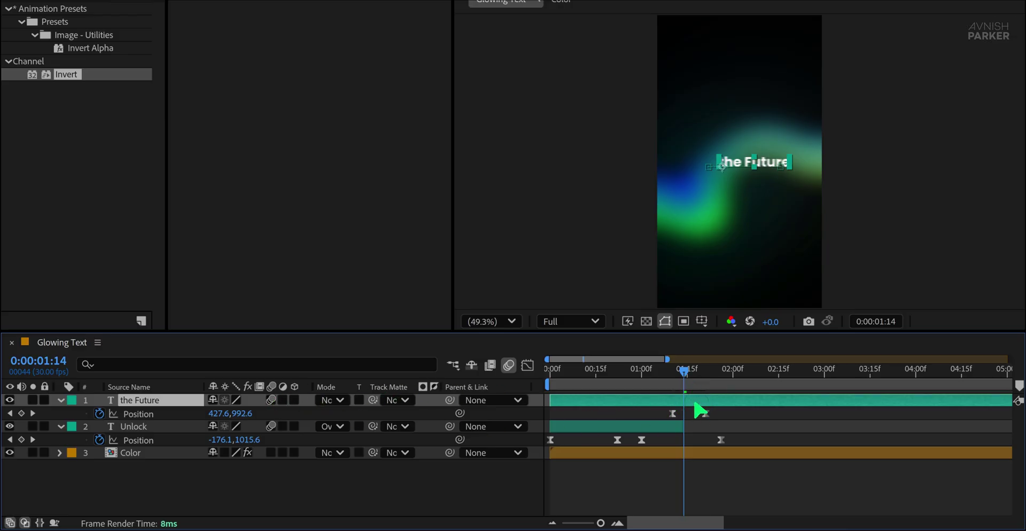
key(alt+bracketleft)
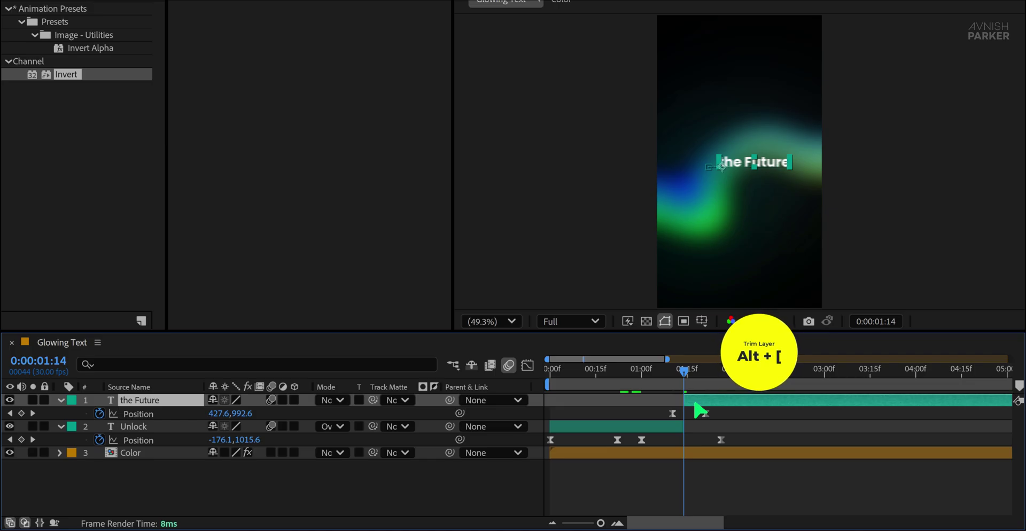
key(space)
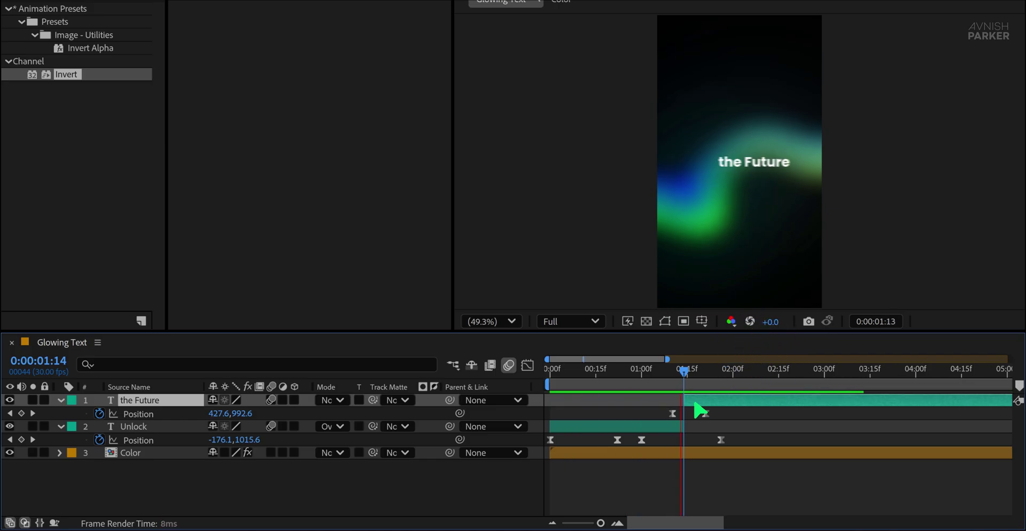
drag(678, 374, 727, 394)
Step: Set the blending mode of 'the Future' to Overlay
click(329, 401)
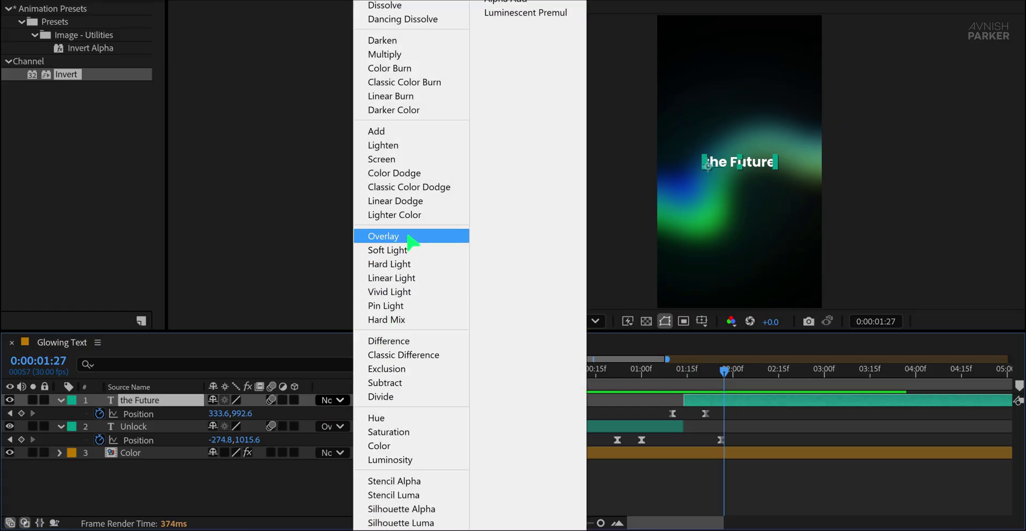
click(413, 240)
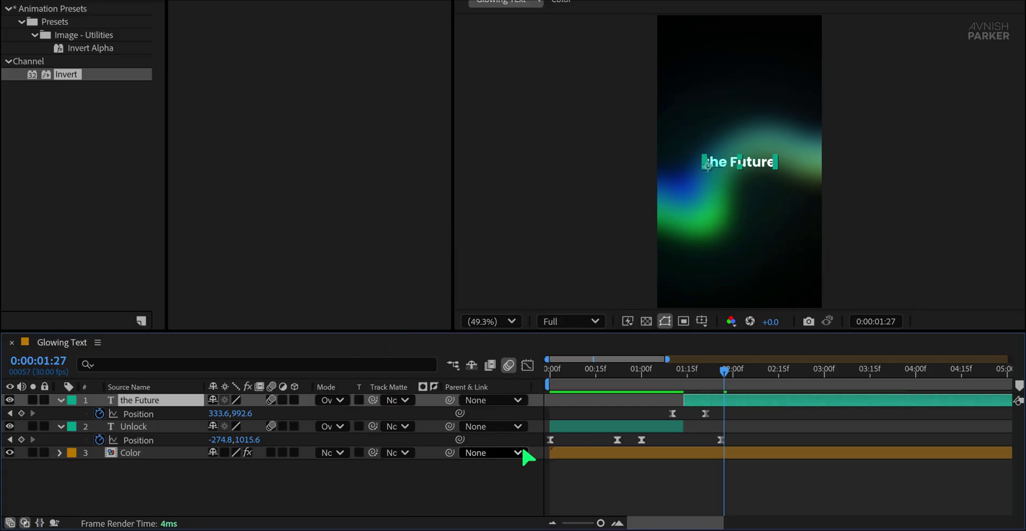
drag(725, 372, 782, 385)
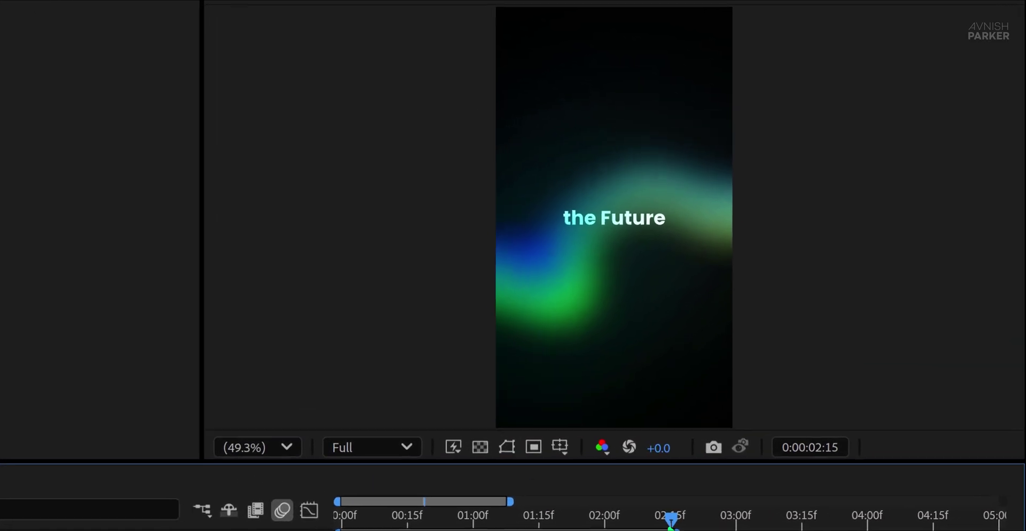